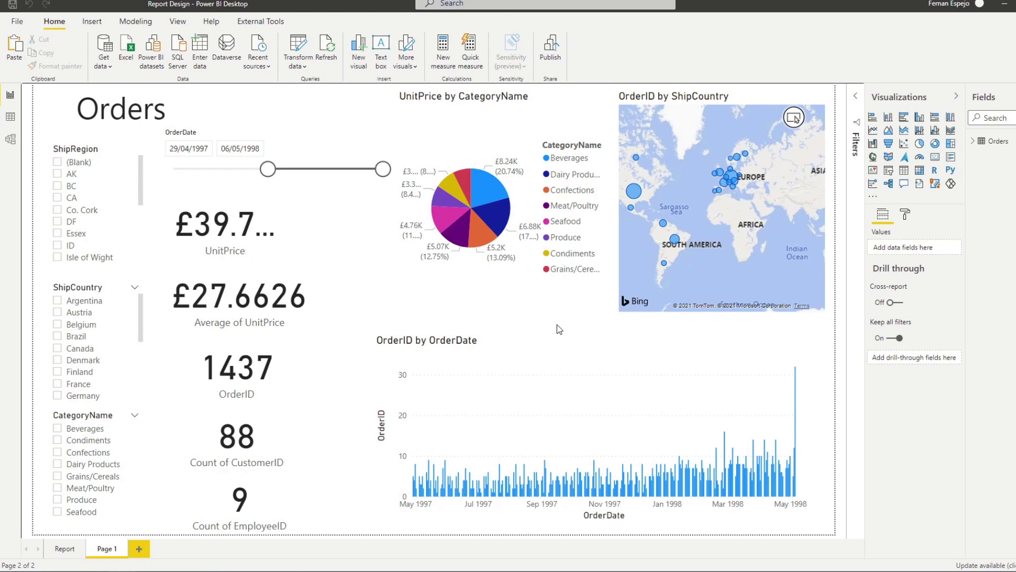
Move the pie chart below the KPI cards and stretch the OrderID by OrderDate chart leftward across the page.
left_click_drag(423, 148, 411, 284)
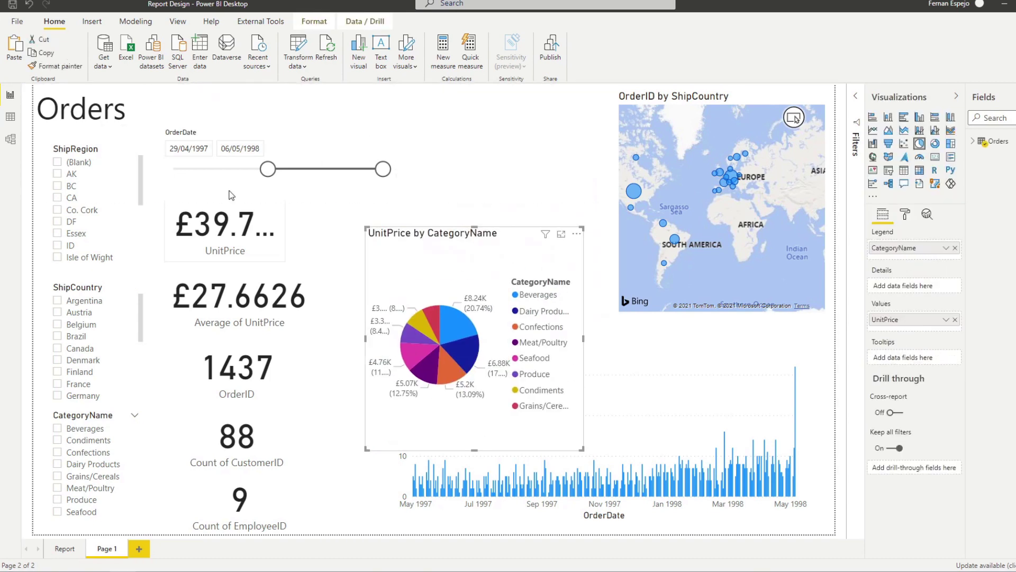
left_click(388, 130)
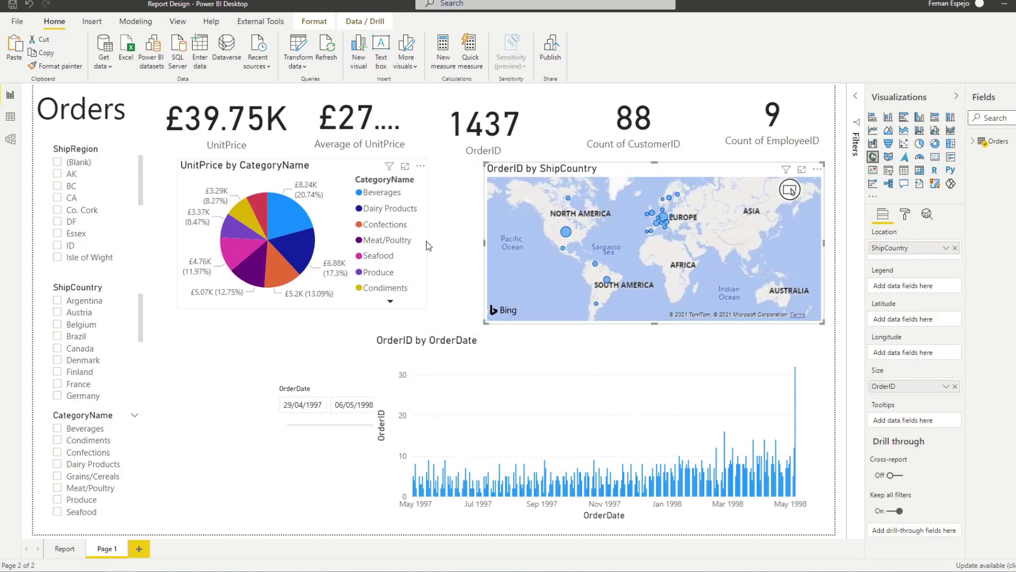
left_click(398, 456)
left_click_drag(398, 456, 179, 456)
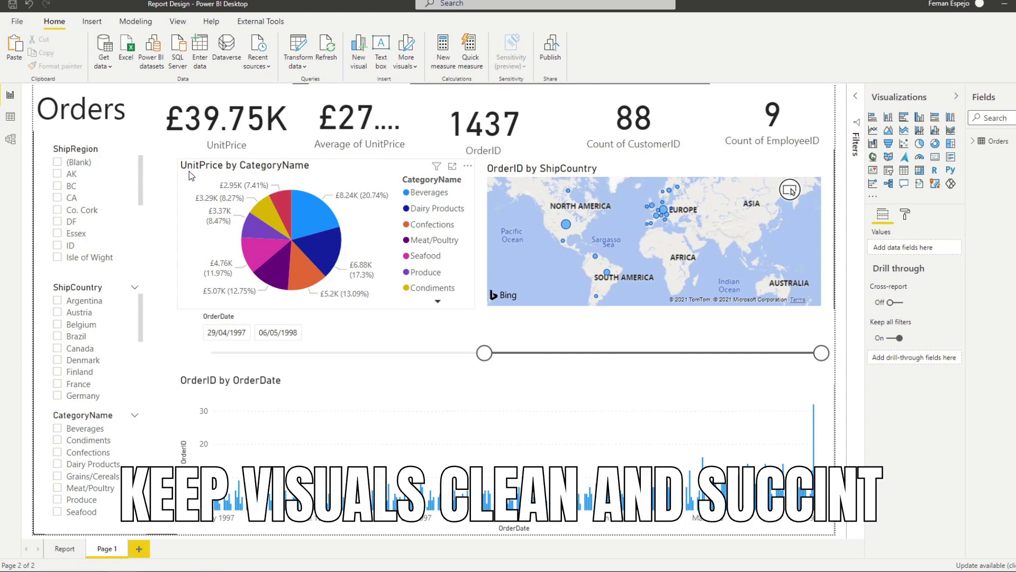
mouse_move(363, 139)
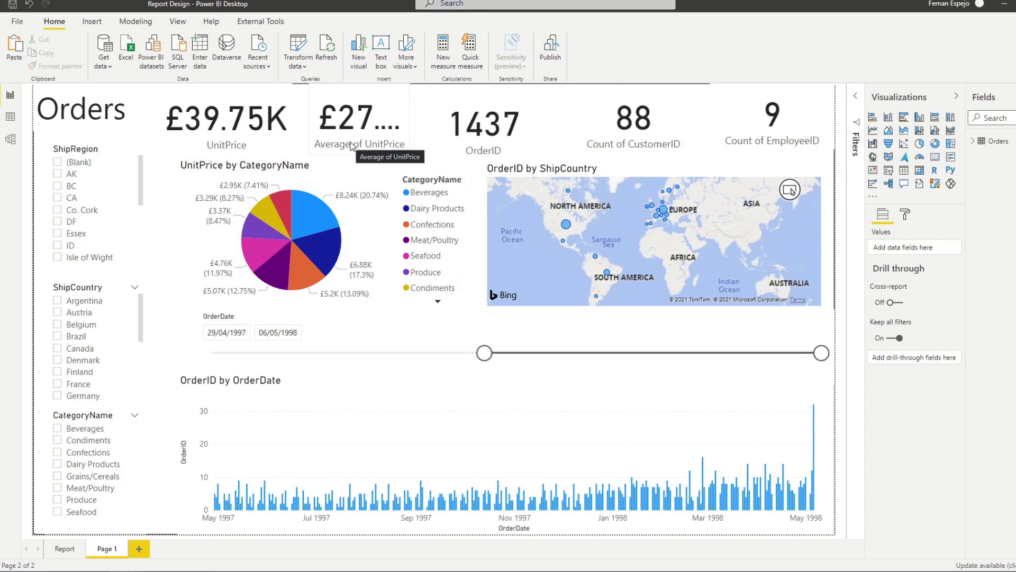
Use Rename for this visual on each card's field to label the cards Total Unit Price through No of Employees.
left_click(266, 127)
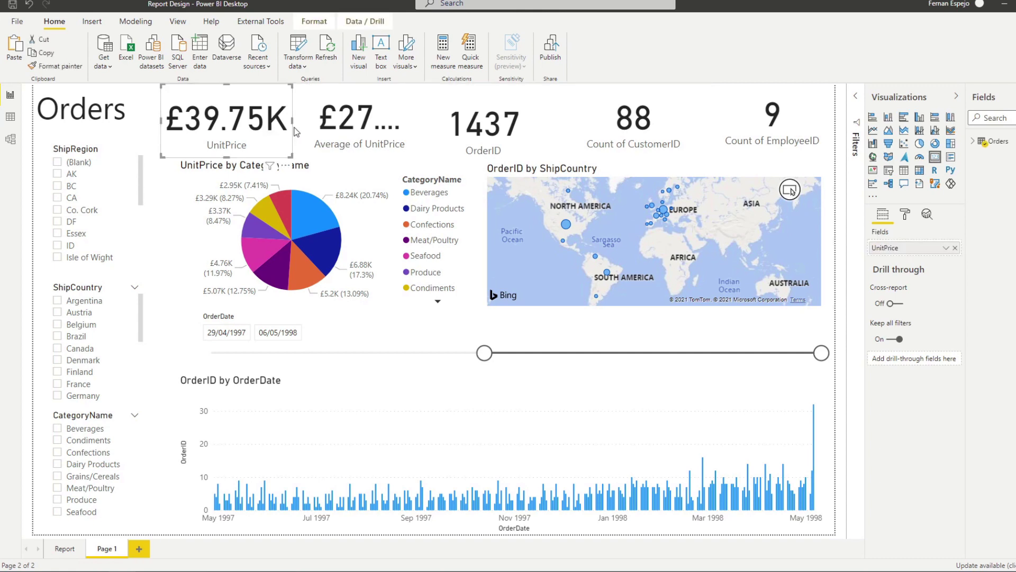
right_click(897, 249)
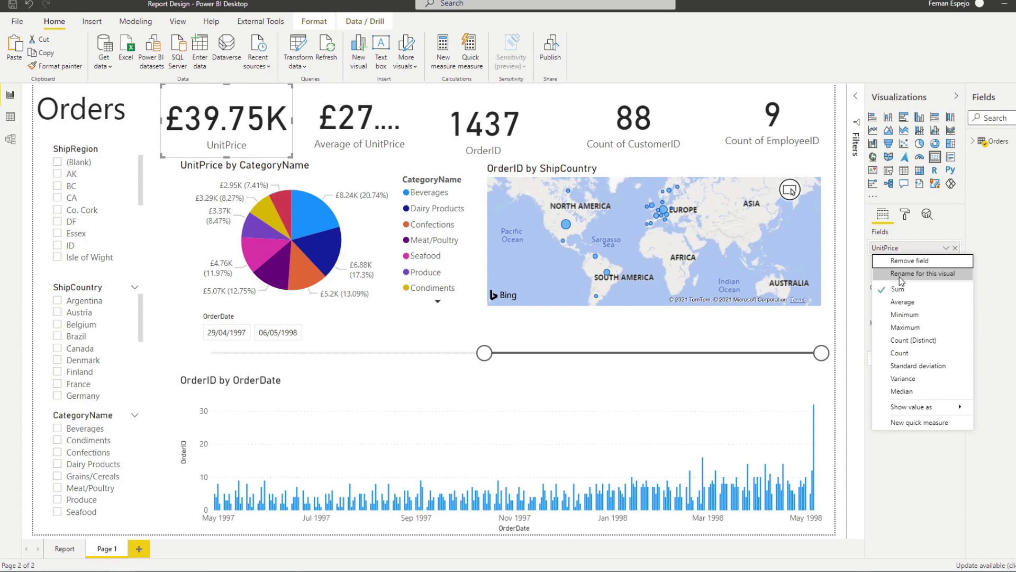
left_click(900, 277)
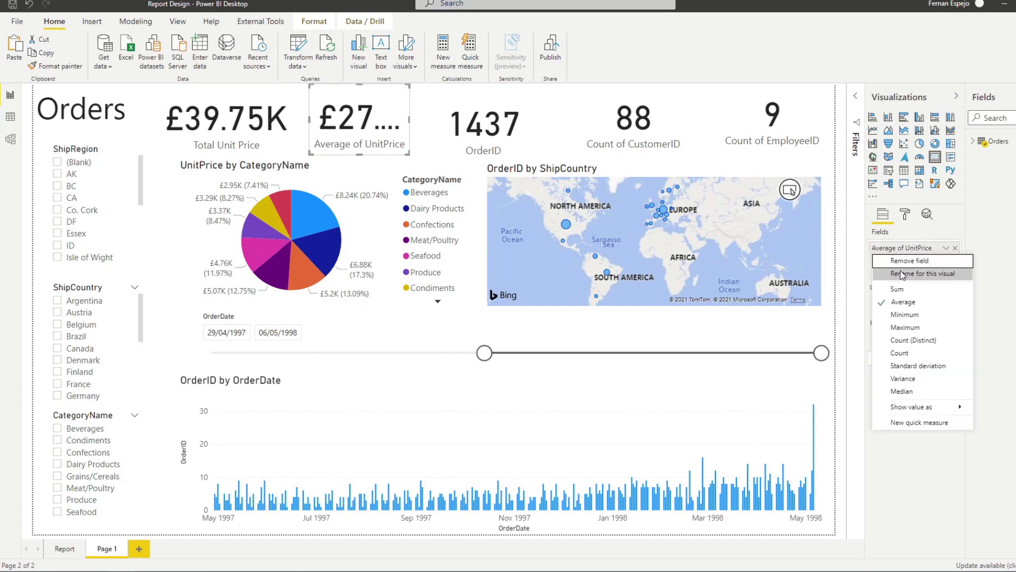
left_click(901, 273)
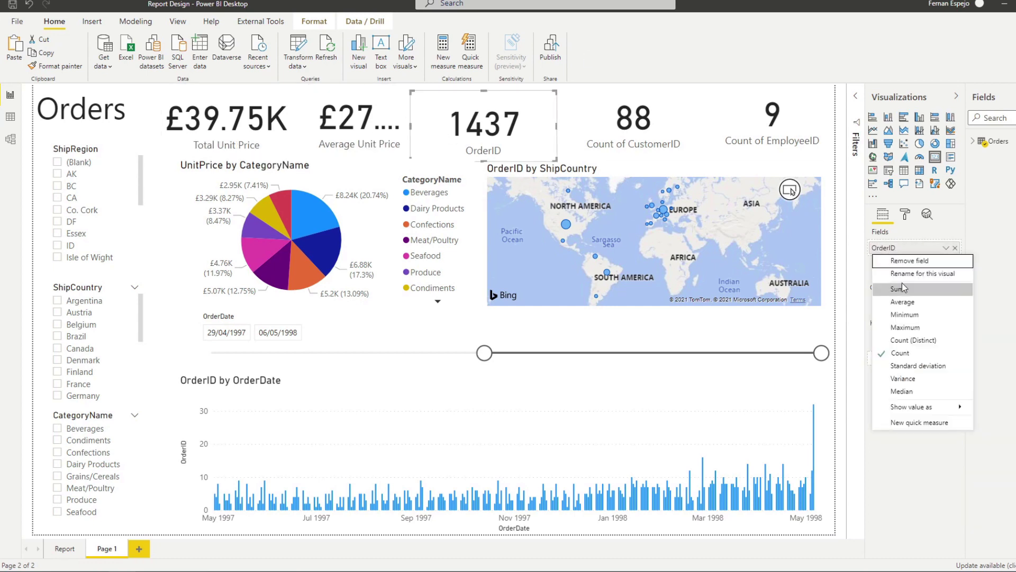
left_click(902, 280)
type("# of Orde")
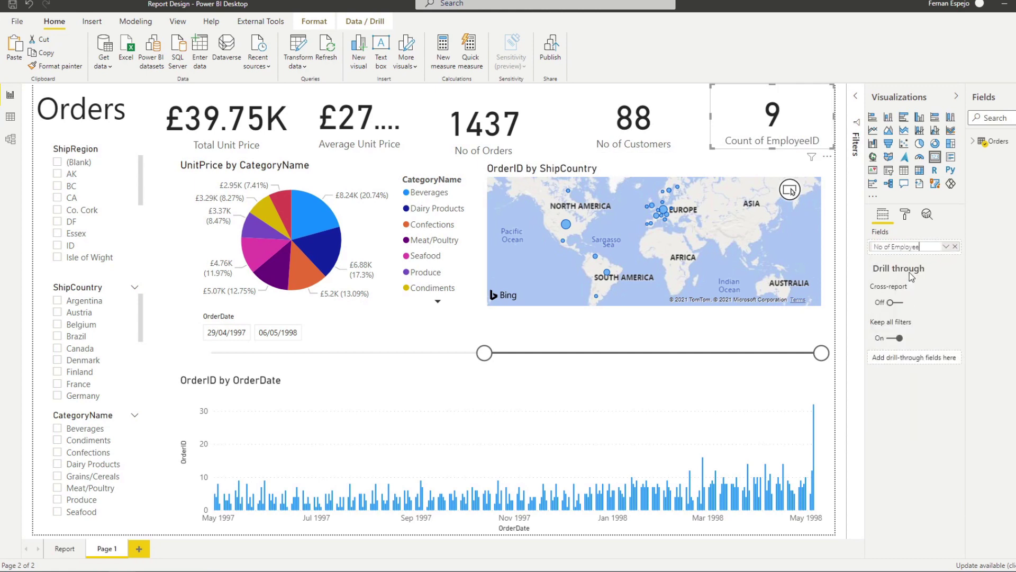
type("s")
key("Return")
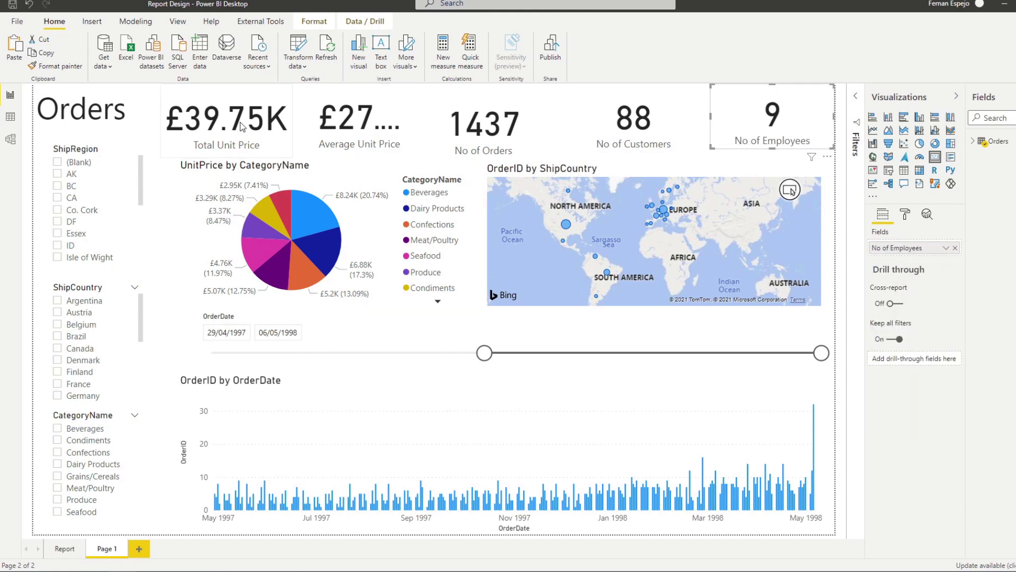
left_click(271, 127)
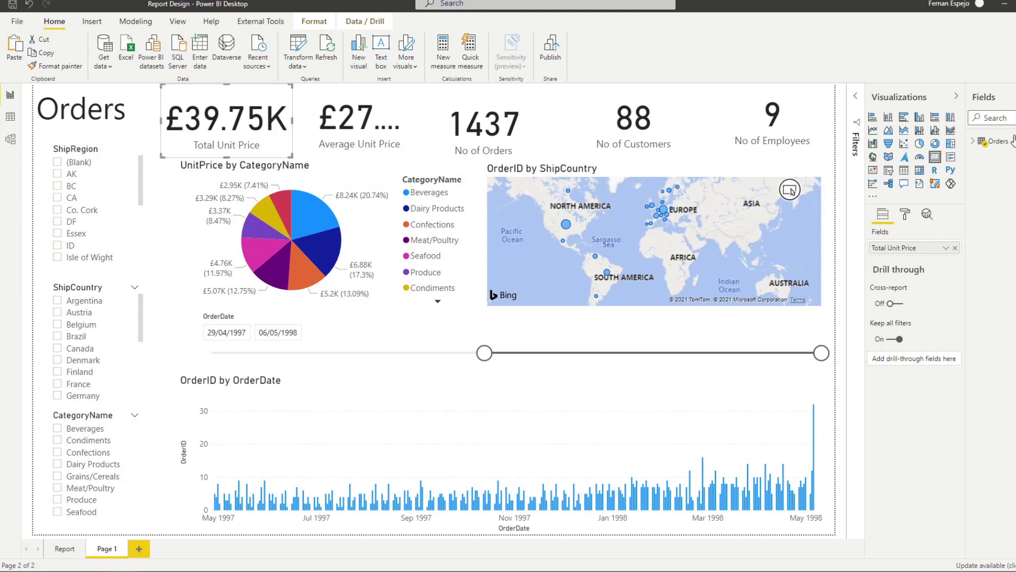
Set the unit price cards' data label decimal places to 0.
left_click(905, 215)
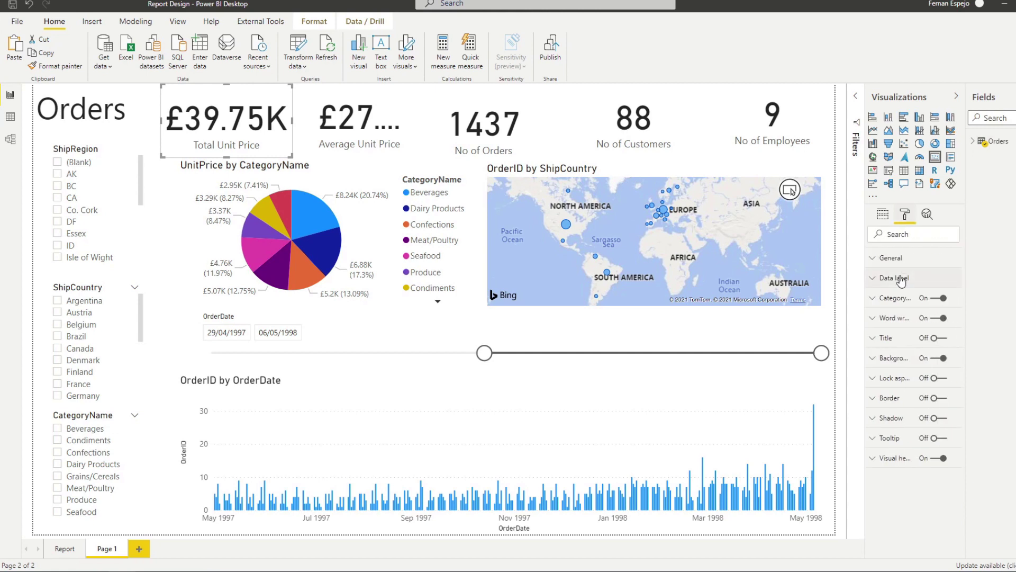
left_click(900, 278)
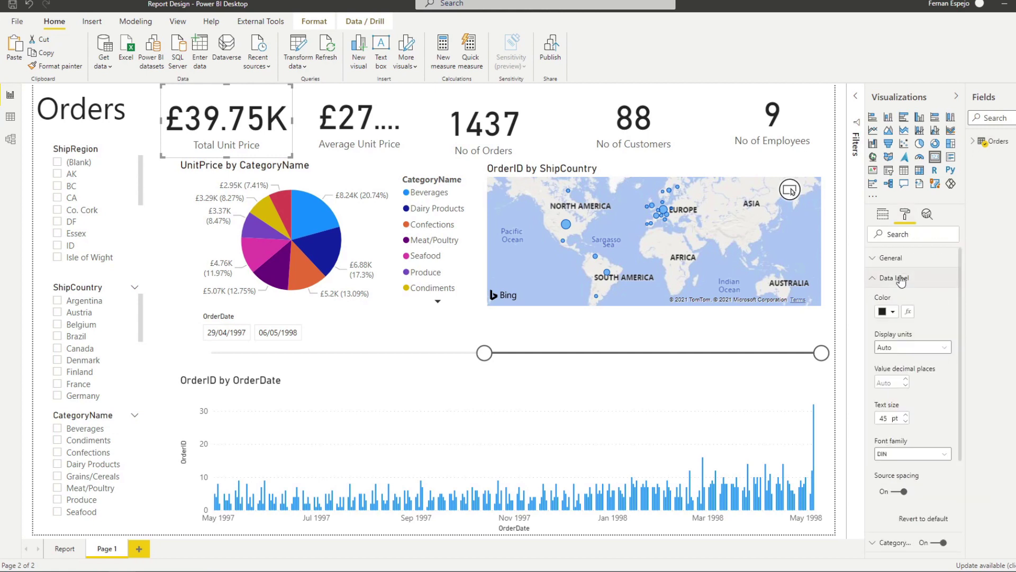
left_click(891, 383)
type("0")
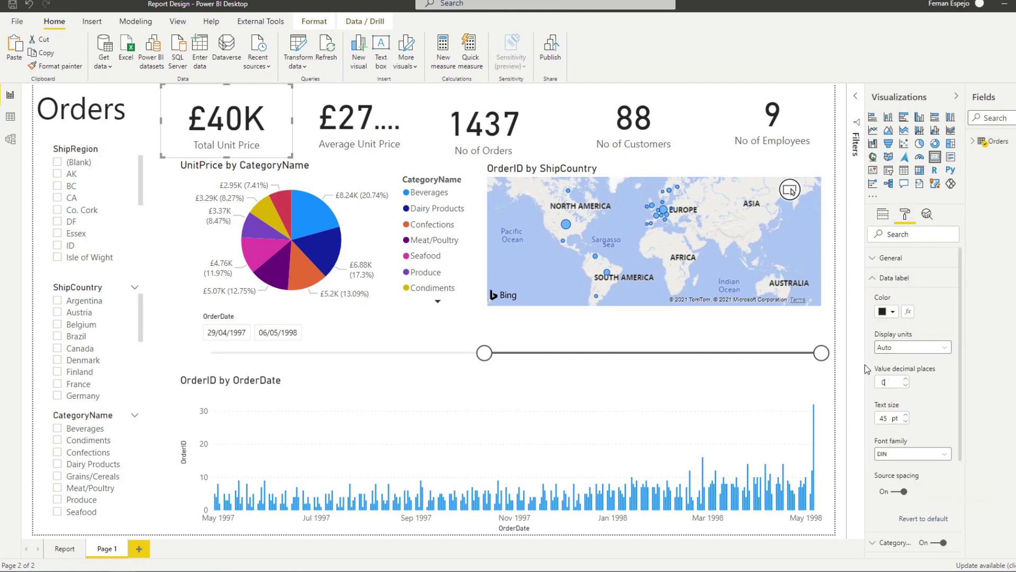
left_click(359, 116)
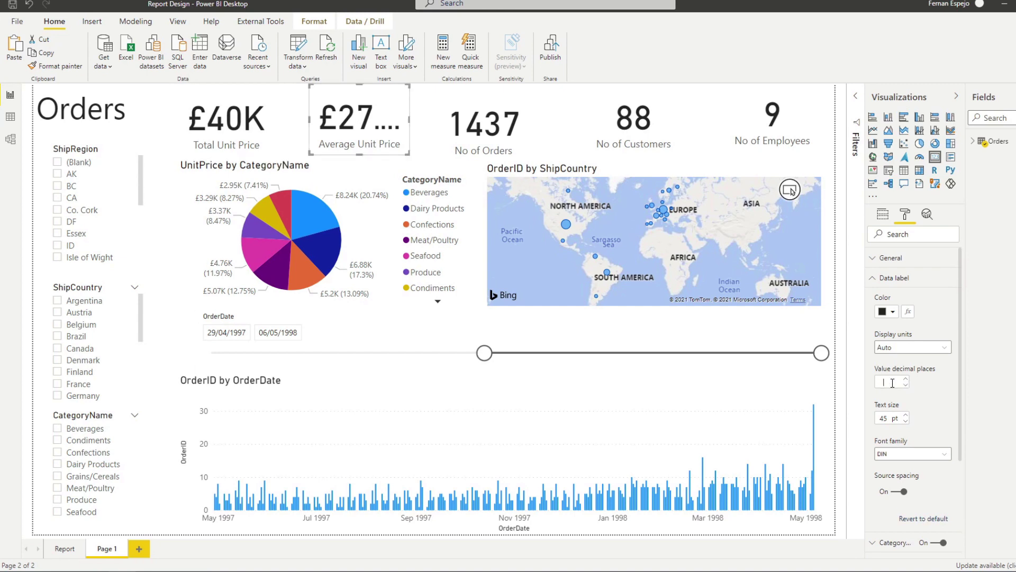
left_click(266, 129)
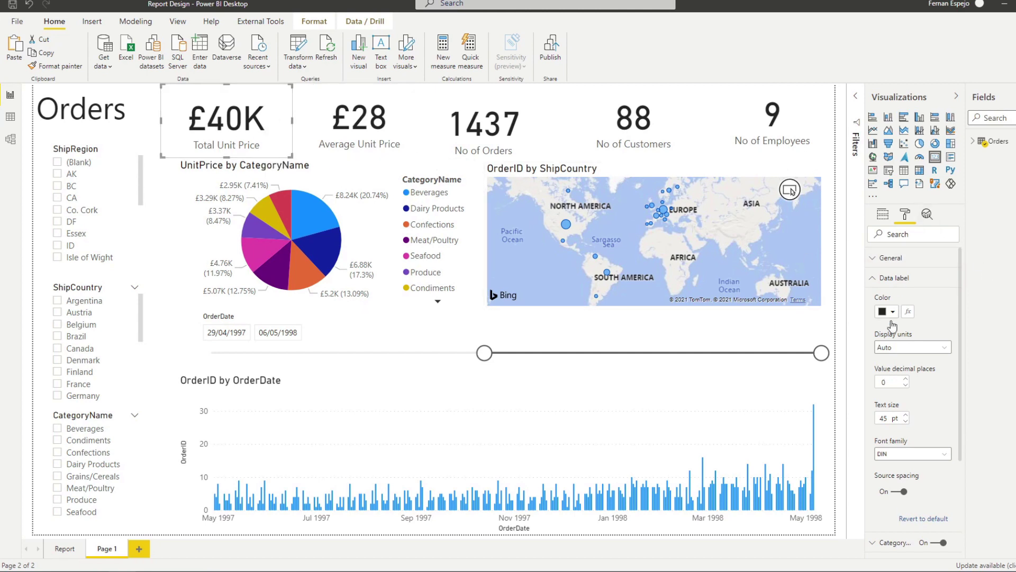
Set the Total Unit Price card's value text size to 35 and category label size to 10.
left_click(879, 278)
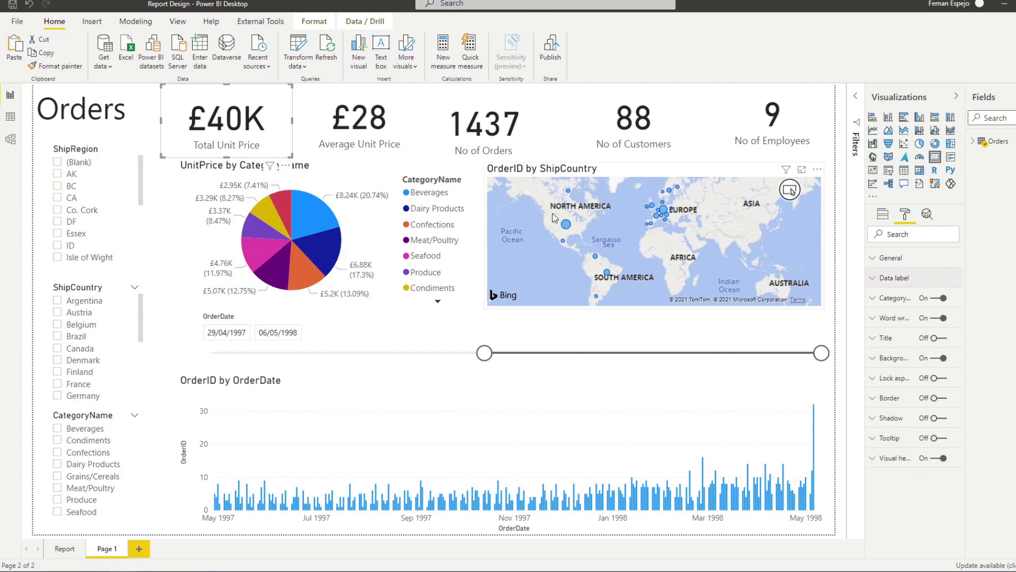
left_click(877, 259)
left_click(877, 259)
left_click(874, 299)
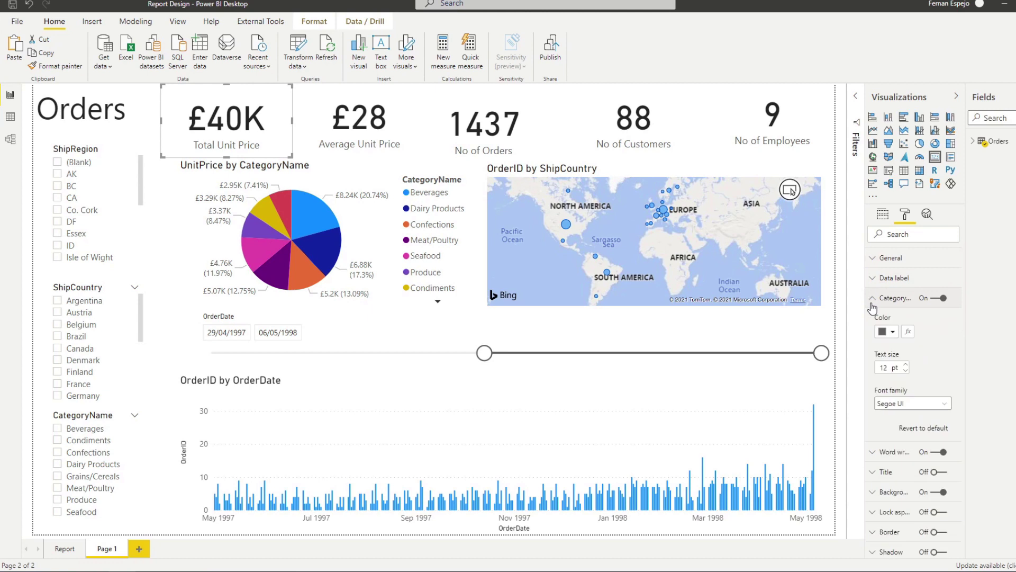
left_click(873, 298)
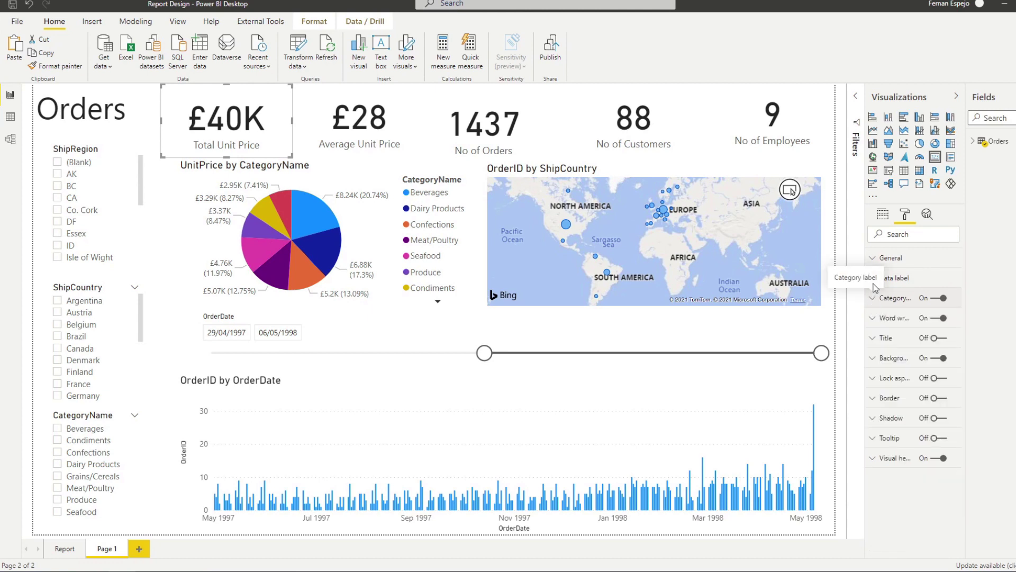
left_click(876, 278)
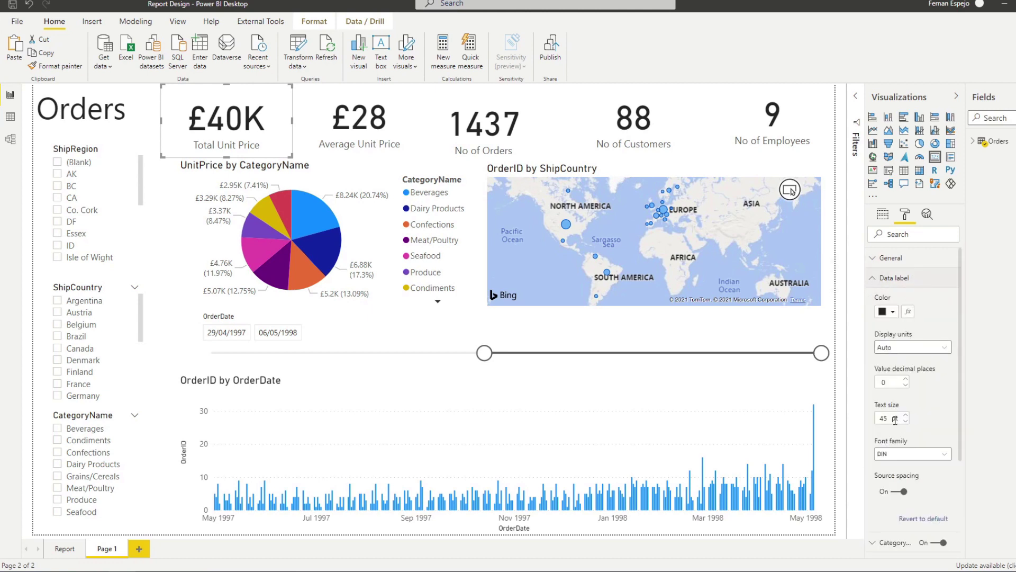
left_click_drag(894, 419, 878, 420)
type("35")
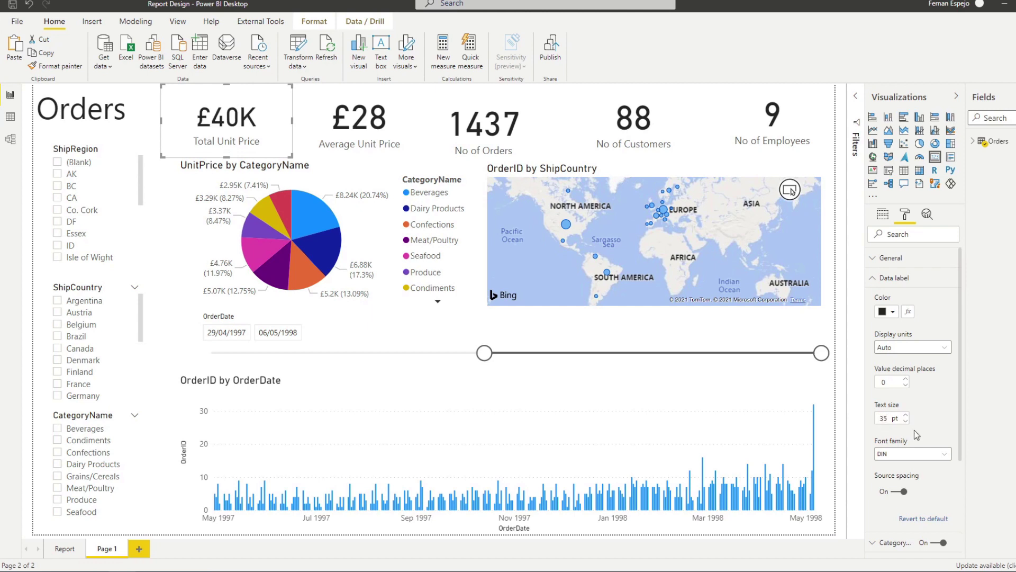
left_click(874, 283)
left_click(873, 298)
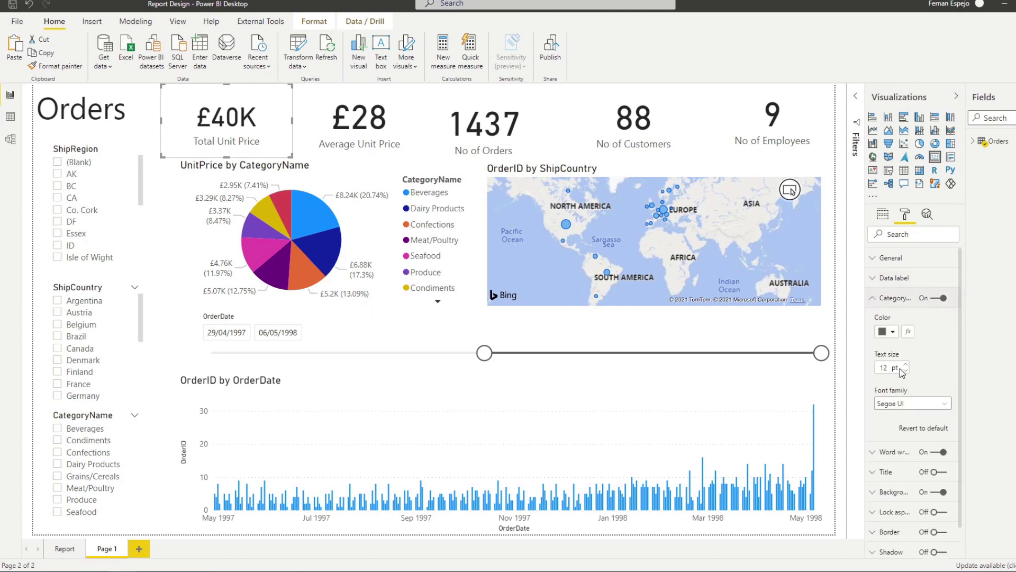
left_click_drag(894, 366, 878, 367)
type("10")
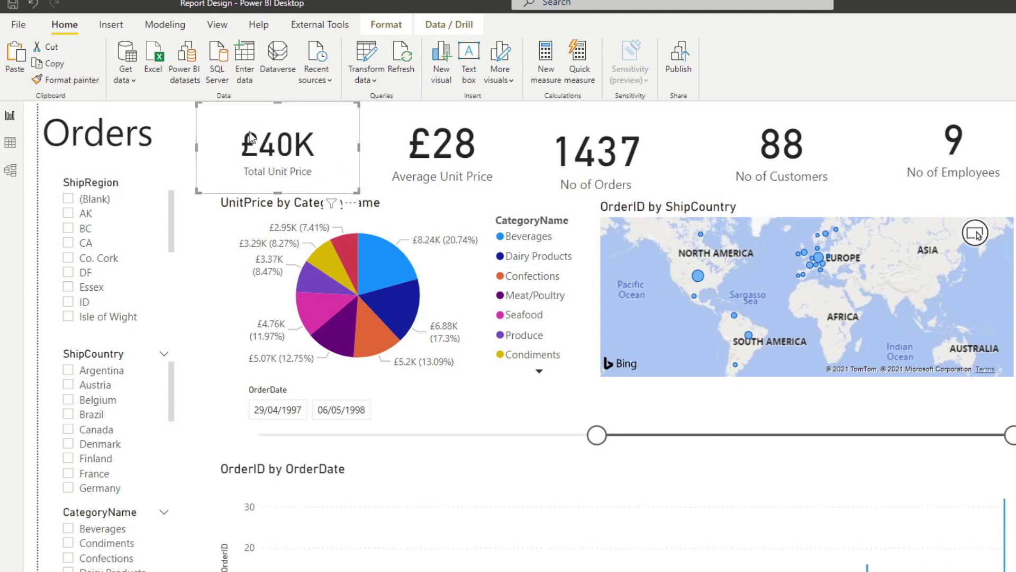
Copy each card's formatting onto the next card so all five KPI cards match.
left_click(58, 79)
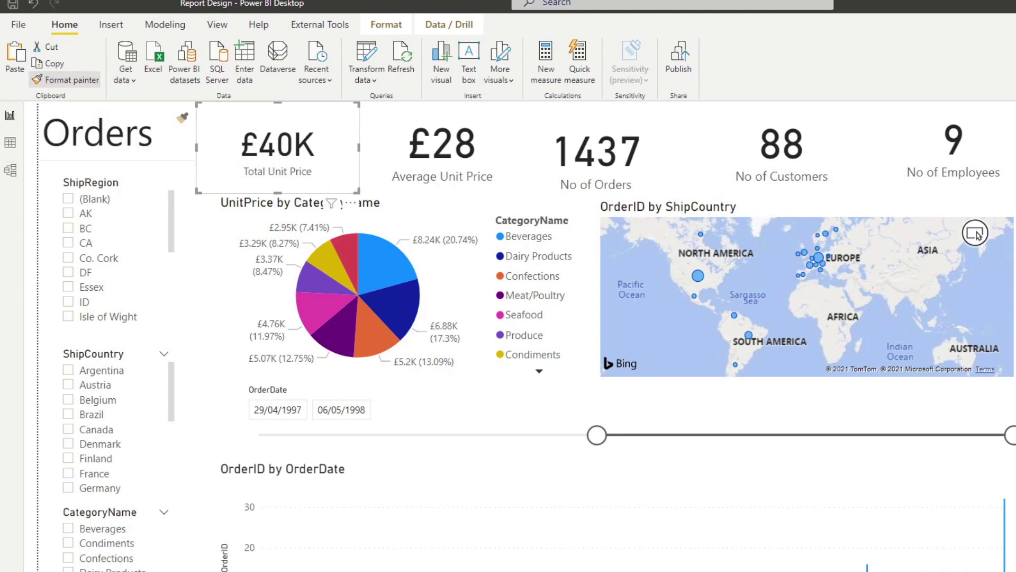
left_click(459, 147)
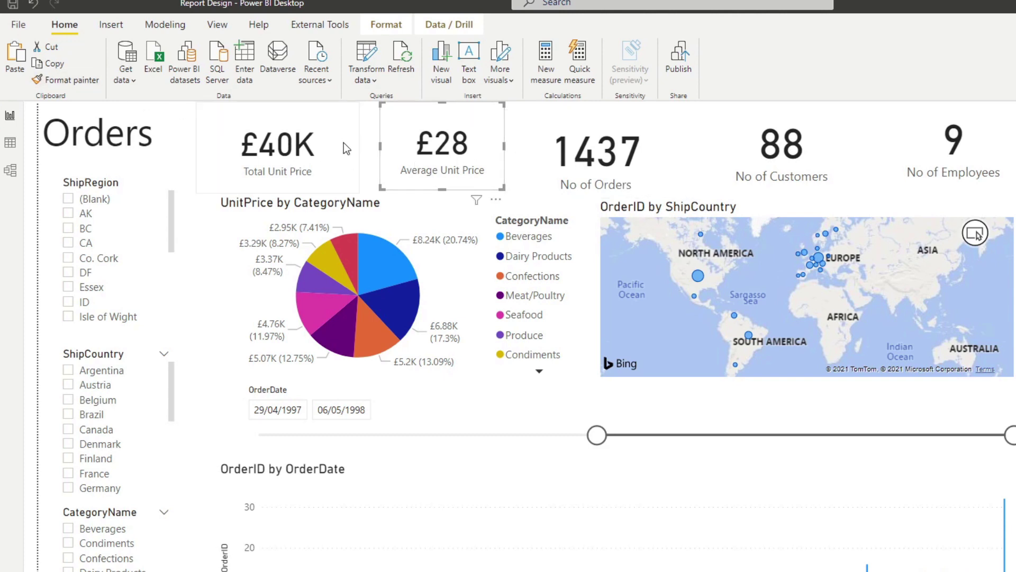
left_click(74, 79)
left_click(586, 152)
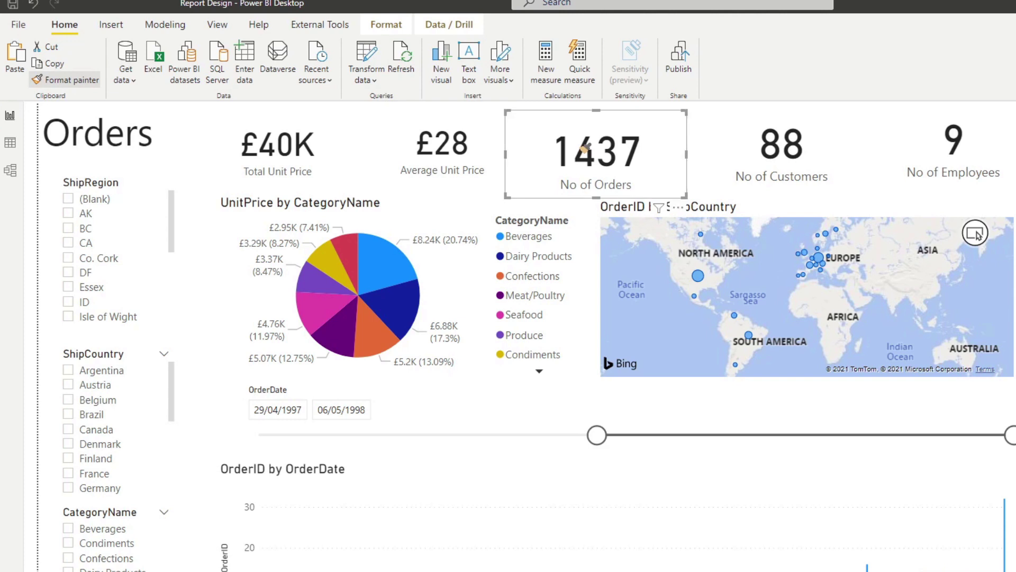
left_click(69, 79)
left_click(782, 150)
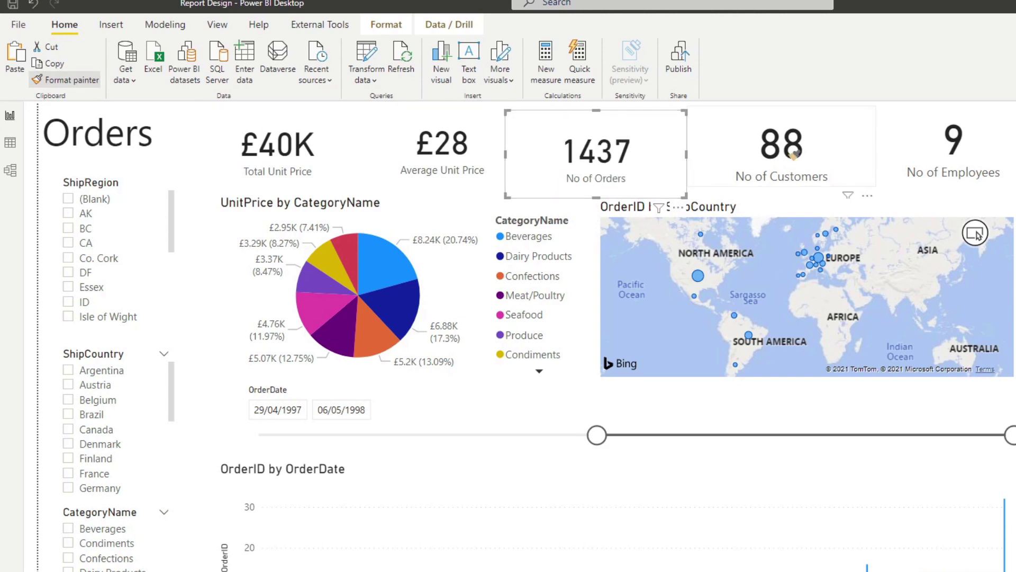
left_click(72, 80)
left_click(945, 153)
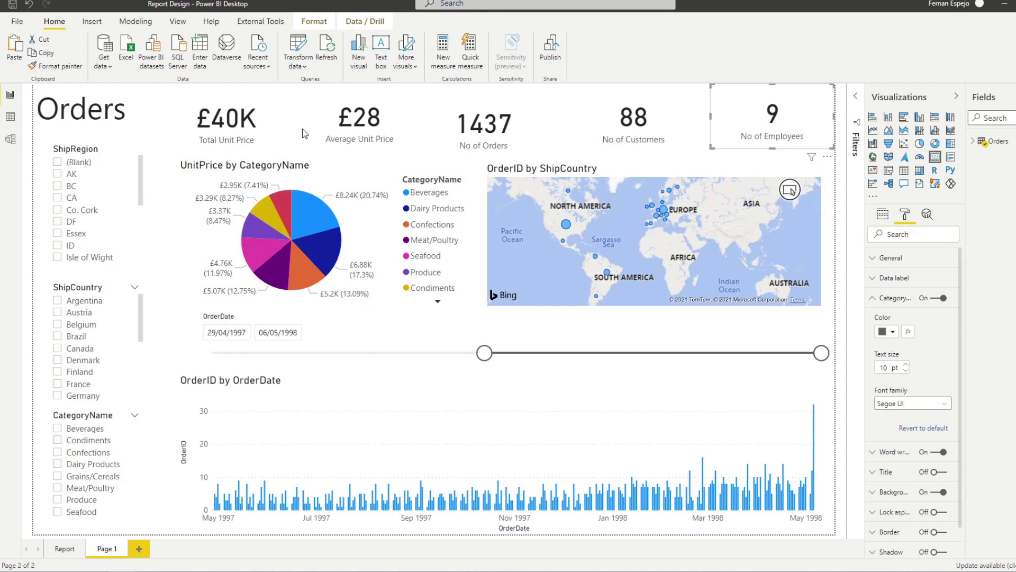
Drag the KPI cards into an evenly spaced top row, leaving borders off.
left_click(261, 132)
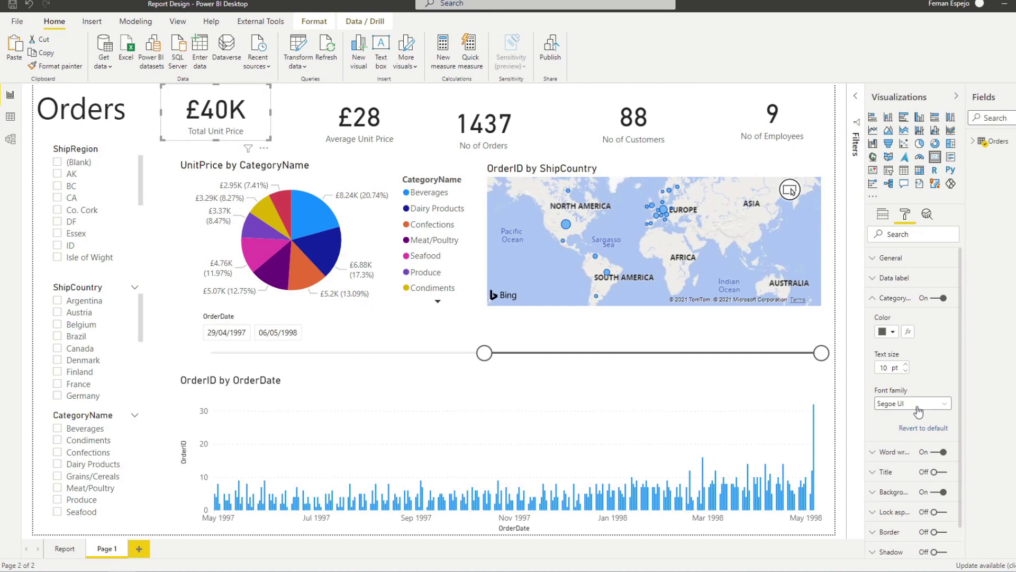
left_click_drag(261, 132, 508, 120)
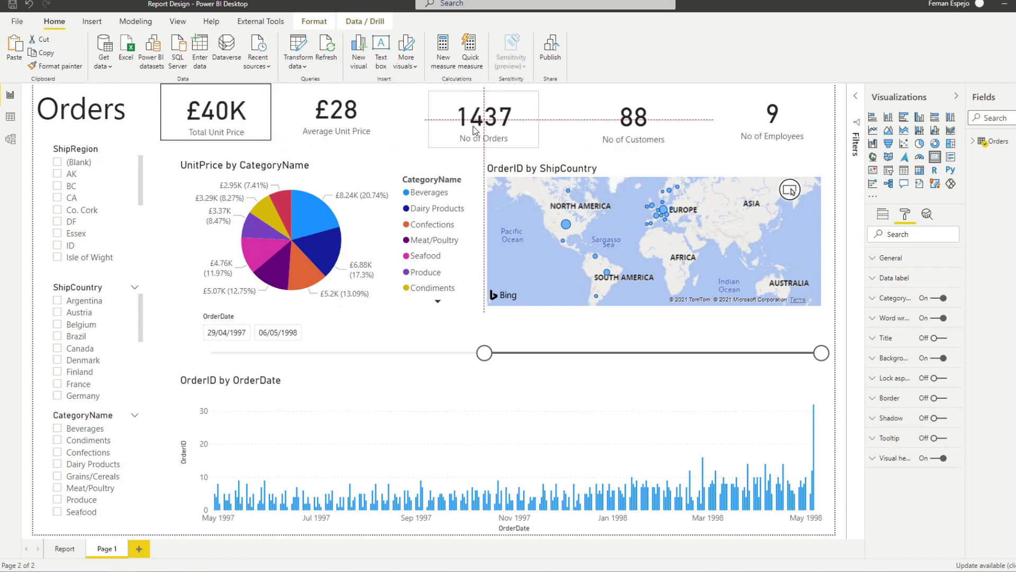
left_click_drag(787, 129, 755, 129)
left_click(939, 398)
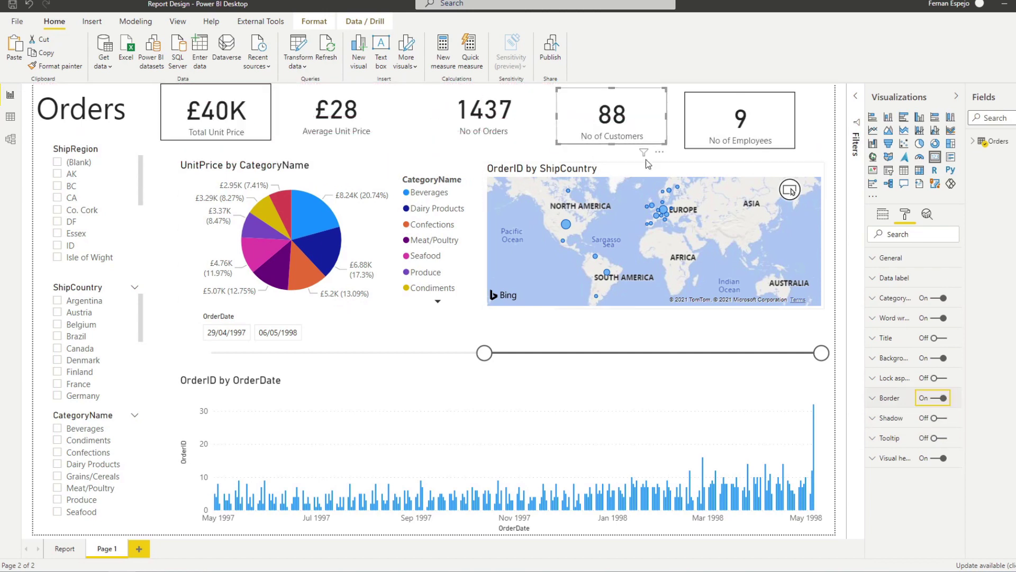
left_click_drag(611, 121, 629, 120)
left_click_drag(216, 113, 310, 115)
left_click(940, 398)
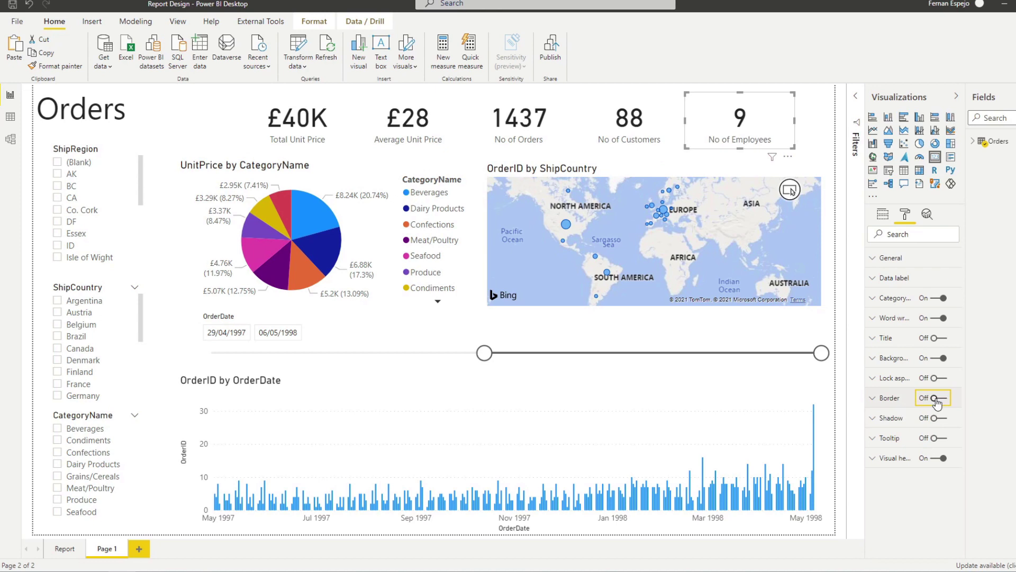
left_click(810, 106)
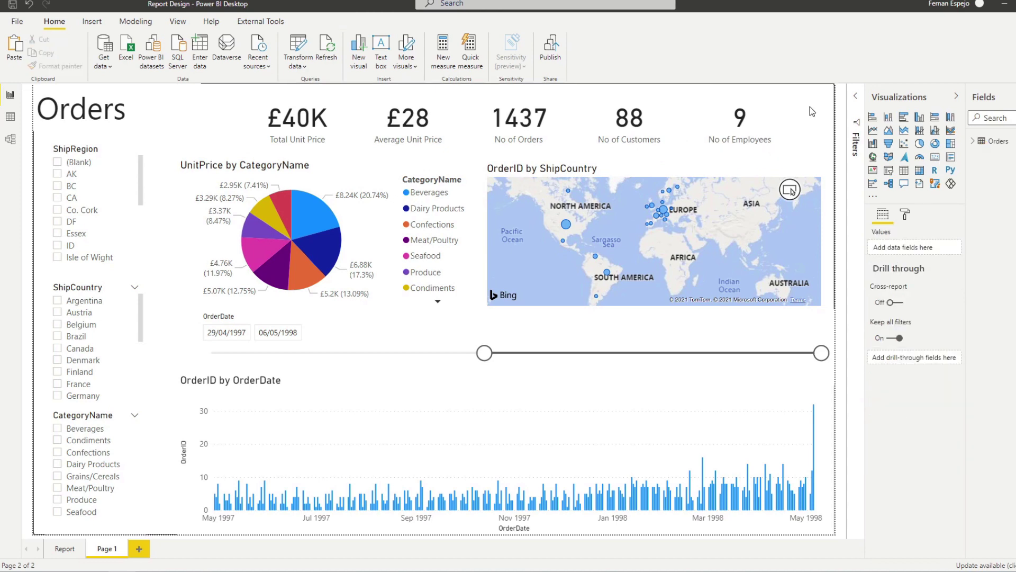
Switch the ShipRegion, ShipCountry and CategoryName slicers to Dropdown and stack them down the left.
left_click(143, 148)
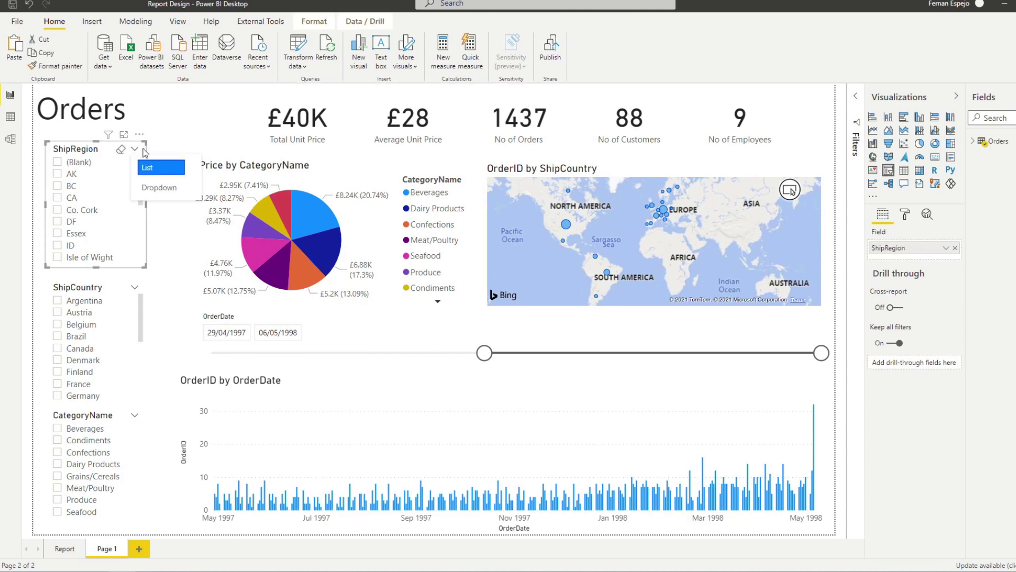
left_click(162, 186)
left_click_drag(113, 158, 101, 226)
left_click(134, 287)
left_click(154, 325)
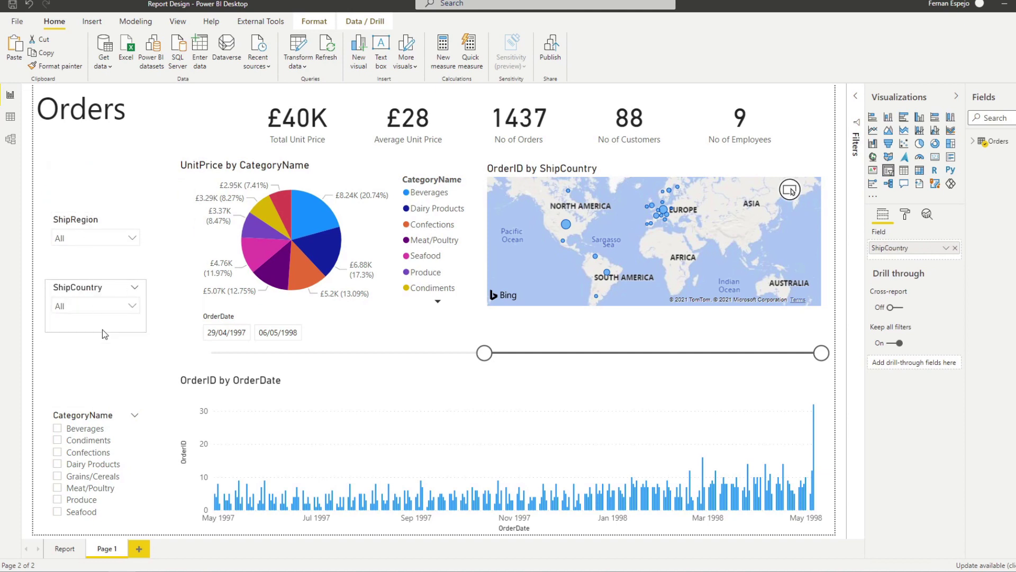
left_click_drag(103, 329, 103, 307)
left_click(134, 415)
left_click(153, 452)
left_click_drag(101, 418, 100, 319)
Rename the slicer fields to Region, Country and Category.
left_click(85, 233)
double_click(900, 248)
type("Region")
key("Return")
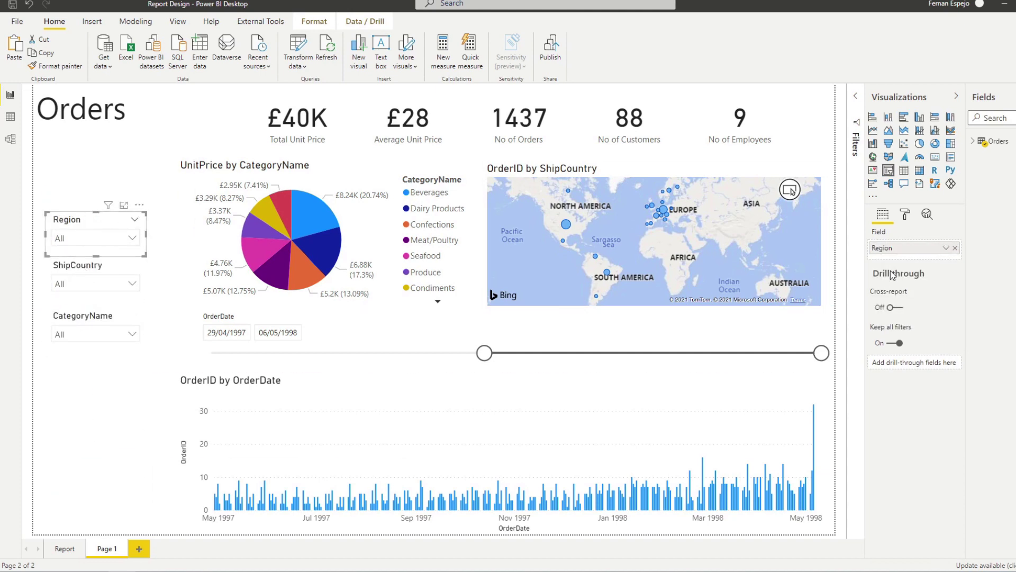
left_click(85, 265)
right_click(900, 248)
left_click(837, 272)
type("Country")
left_click(84, 316)
double_click(900, 248)
type("Category")
left_click(108, 187)
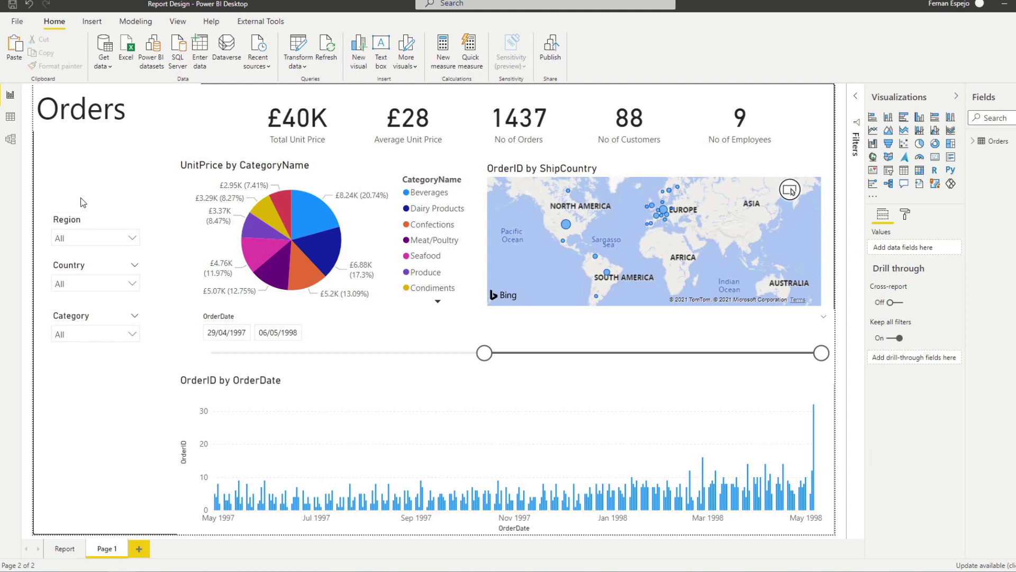
left_click(85, 238)
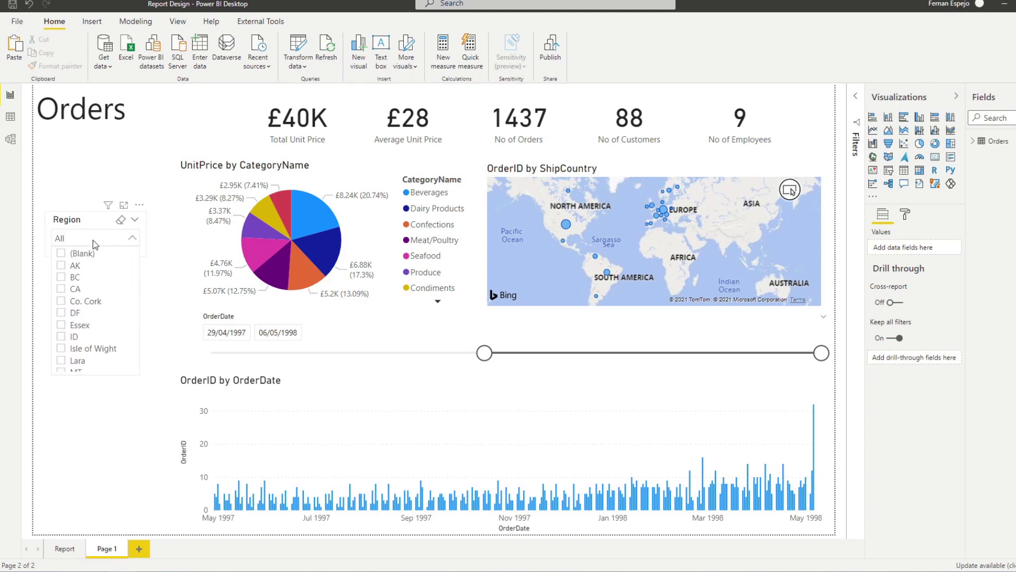
left_click(82, 287)
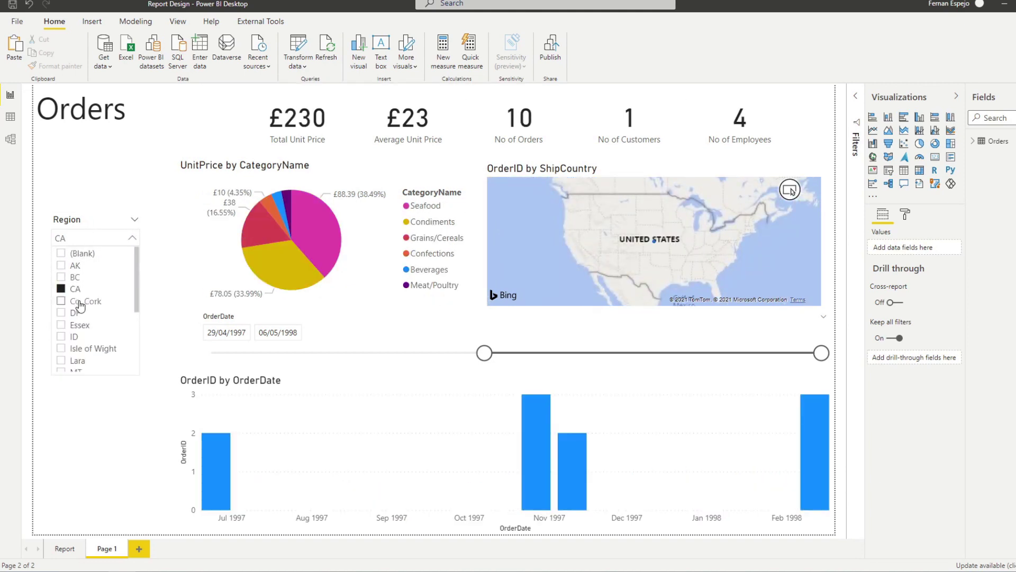
left_click(80, 301)
left_click(77, 312)
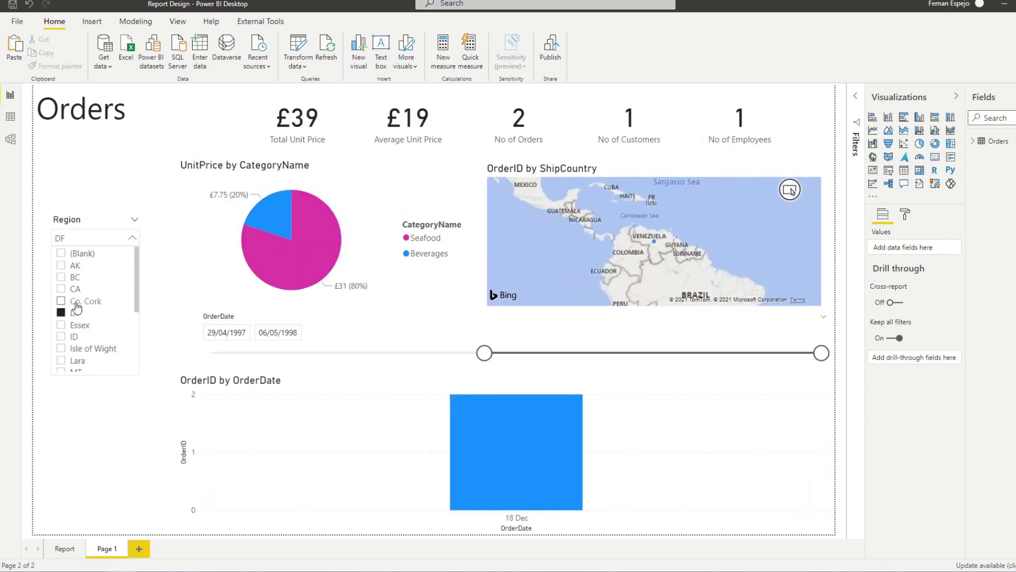
left_click(79, 301, "ctrl")
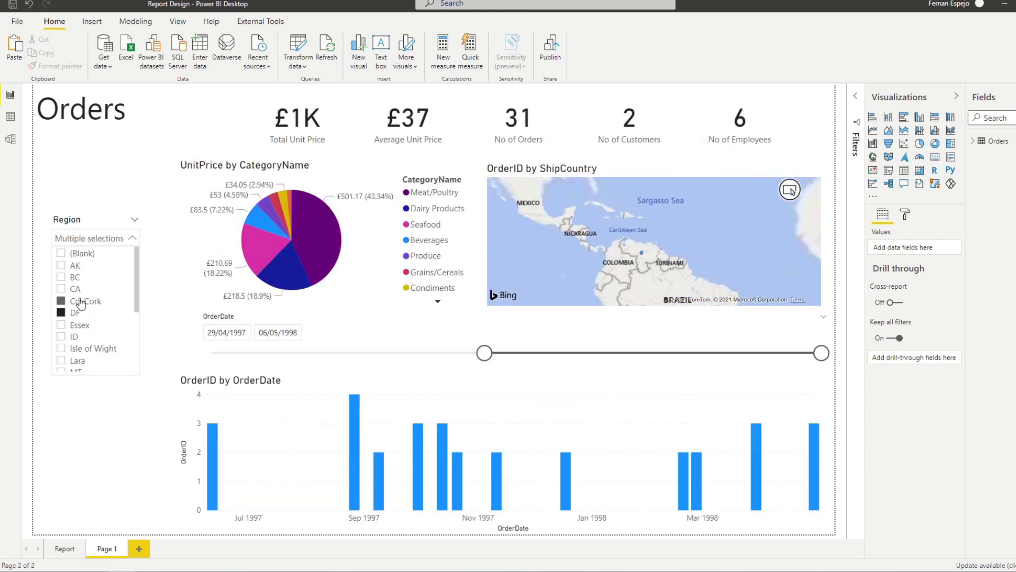
left_click(77, 294, "ctrl")
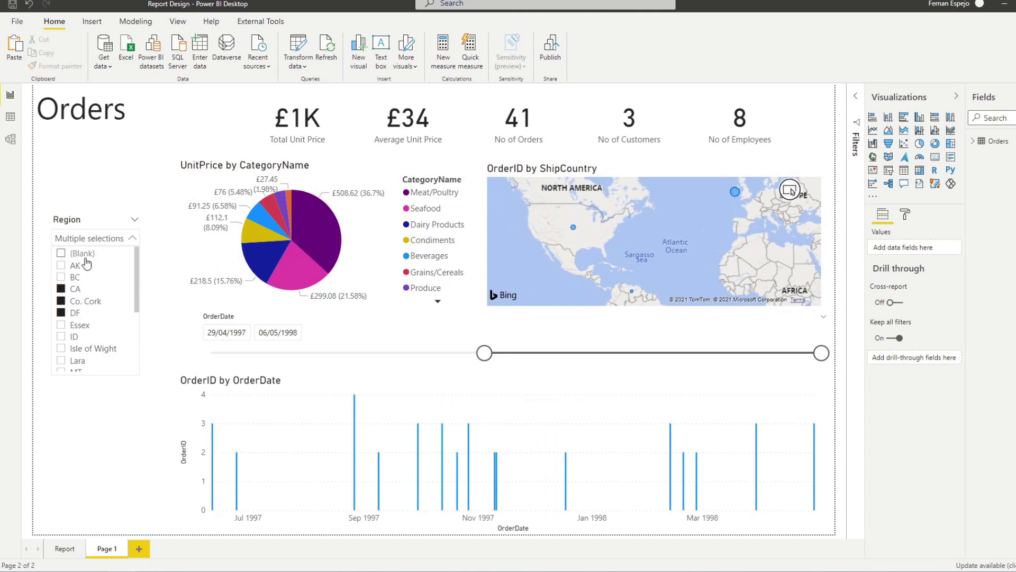
left_click(77, 290)
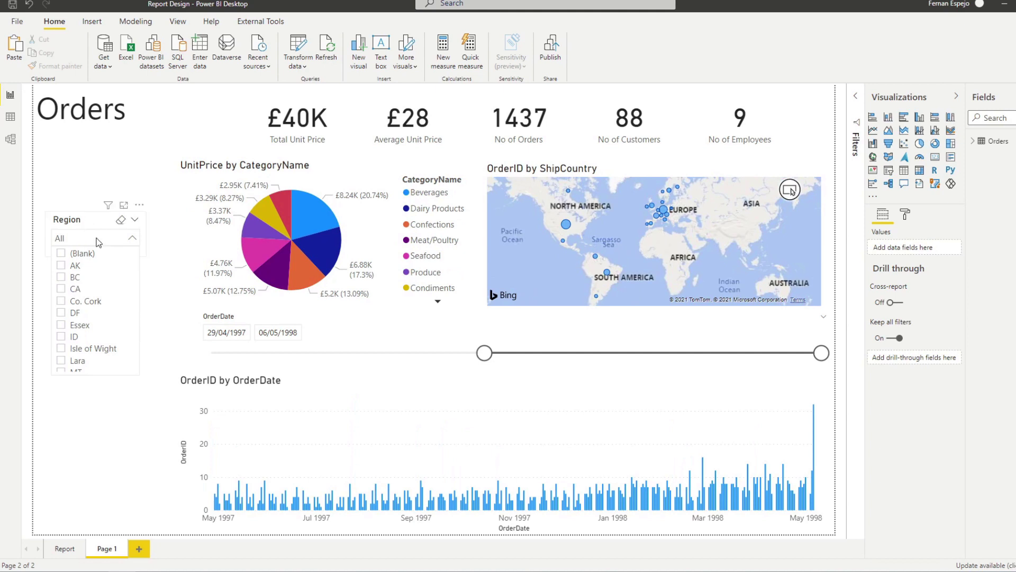
Turn off Multi-select with CTRL and turn on Show "Select all" for the Region slicer.
left_click(74, 222)
left_click(909, 216)
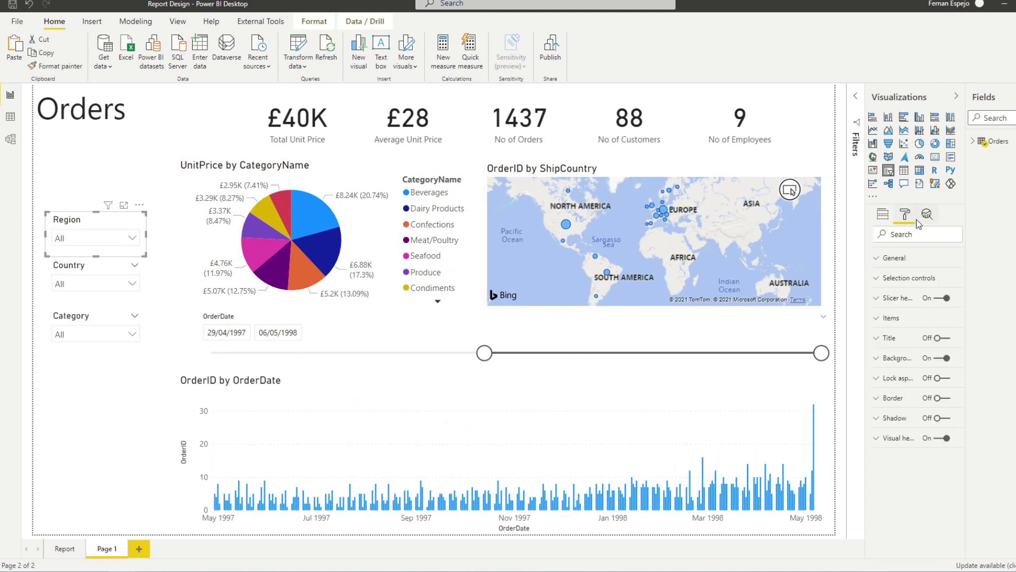
left_click(899, 279)
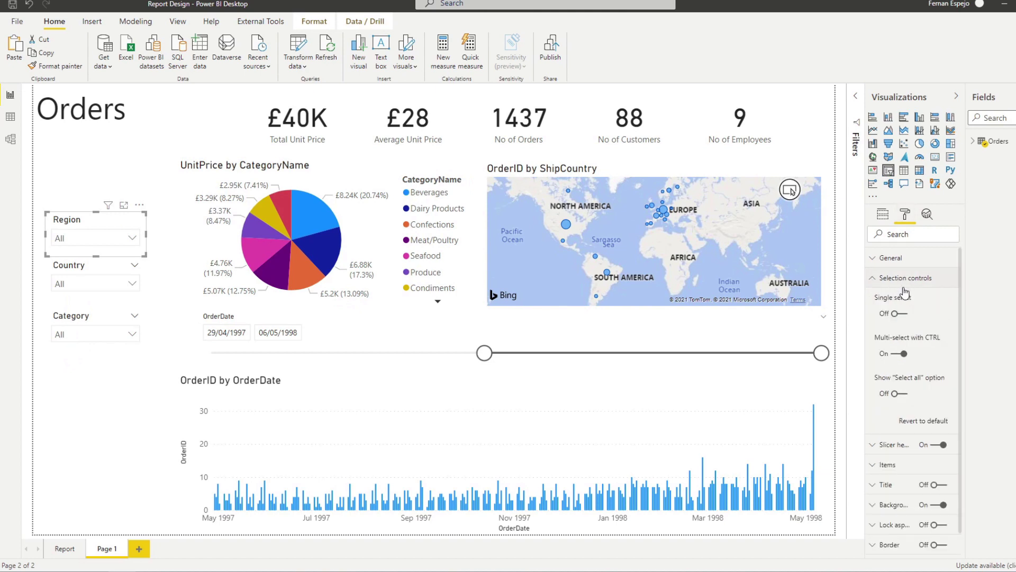
left_click(903, 354)
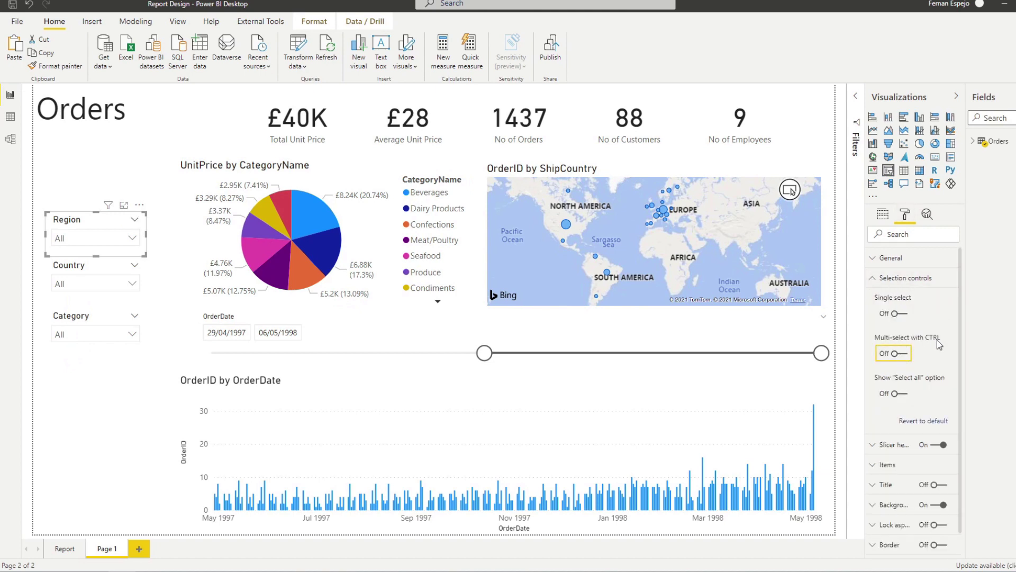
left_click(897, 395)
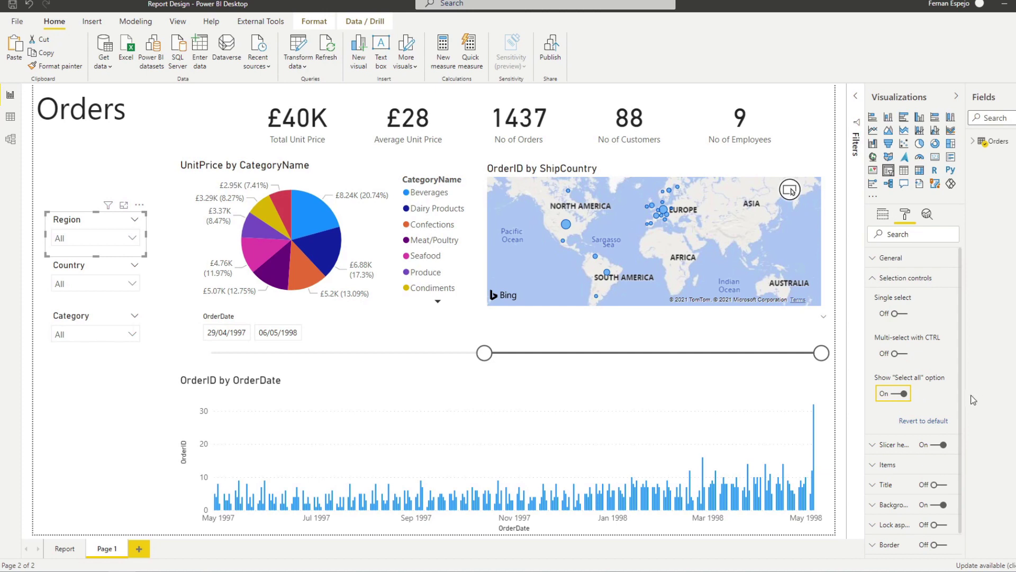
Filter the Region slicer to BC, CA, Co. Cork and DF.
left_click(86, 242)
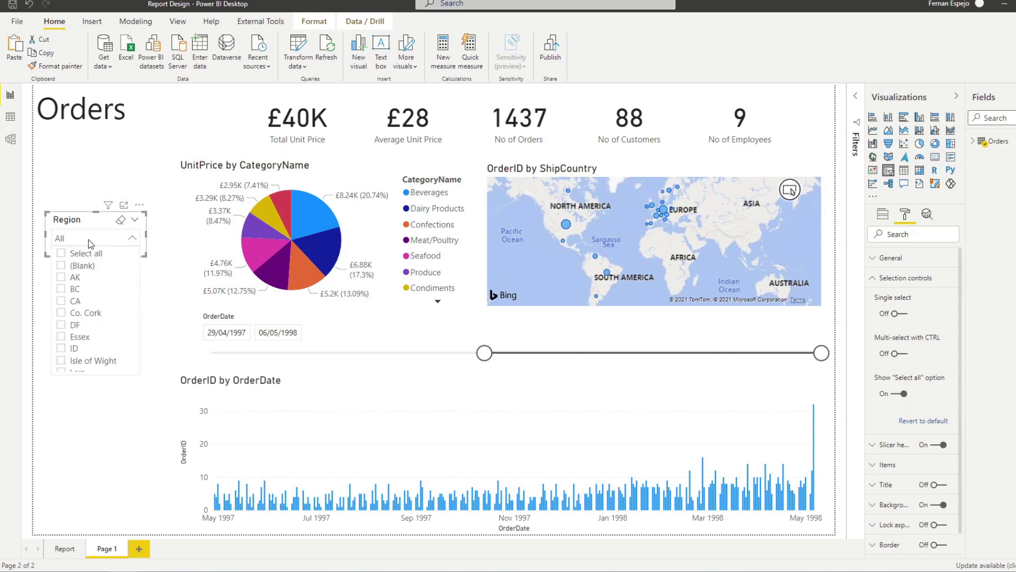
left_click(89, 254)
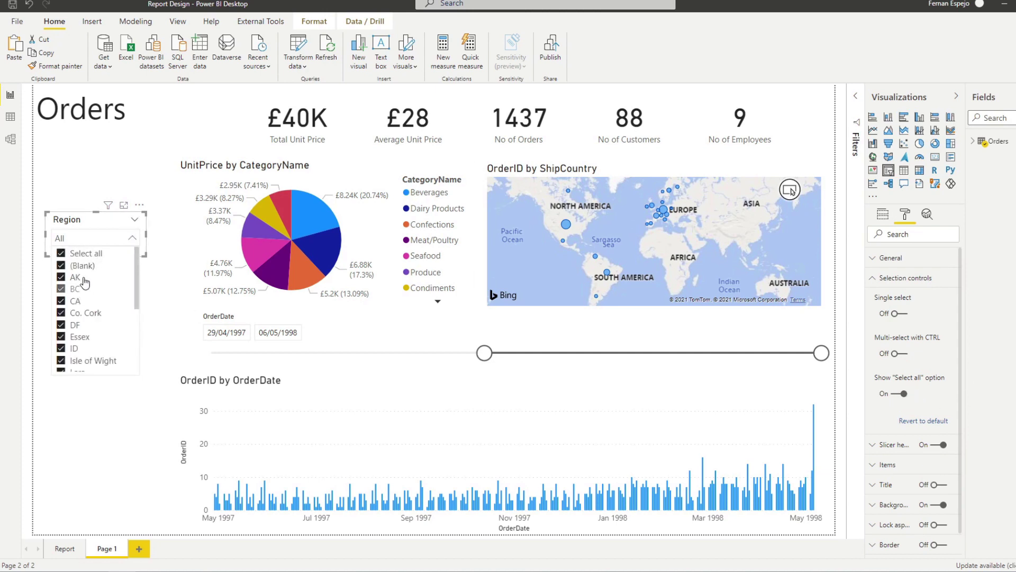
left_click(88, 255)
left_click(77, 289)
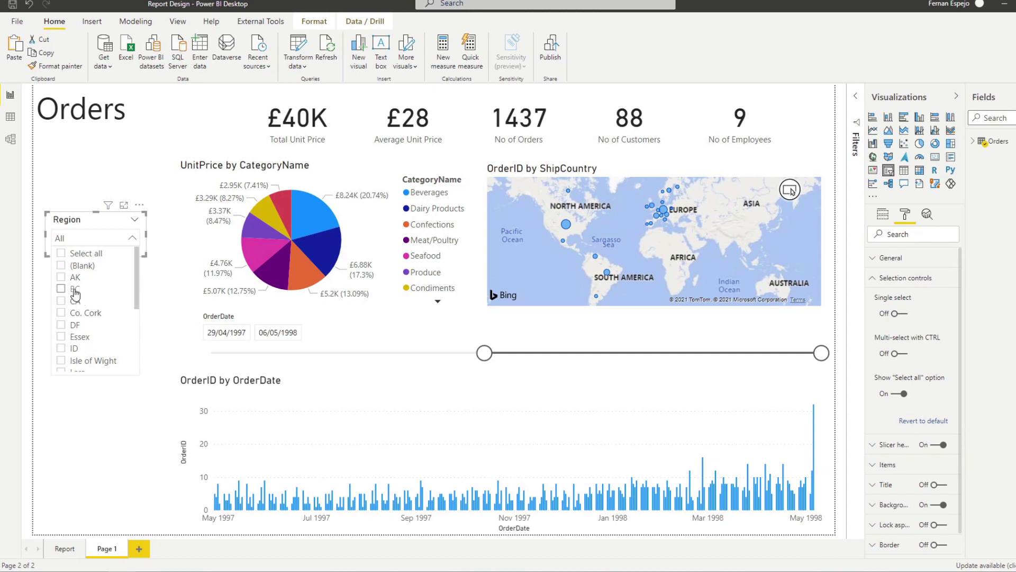
left_click(75, 302)
left_click(77, 312)
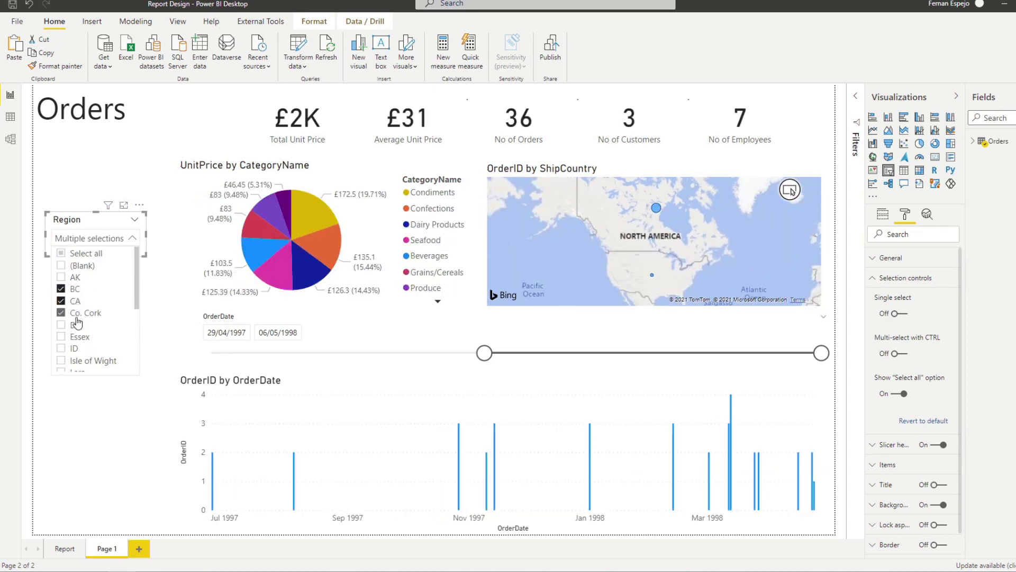
left_click(75, 325)
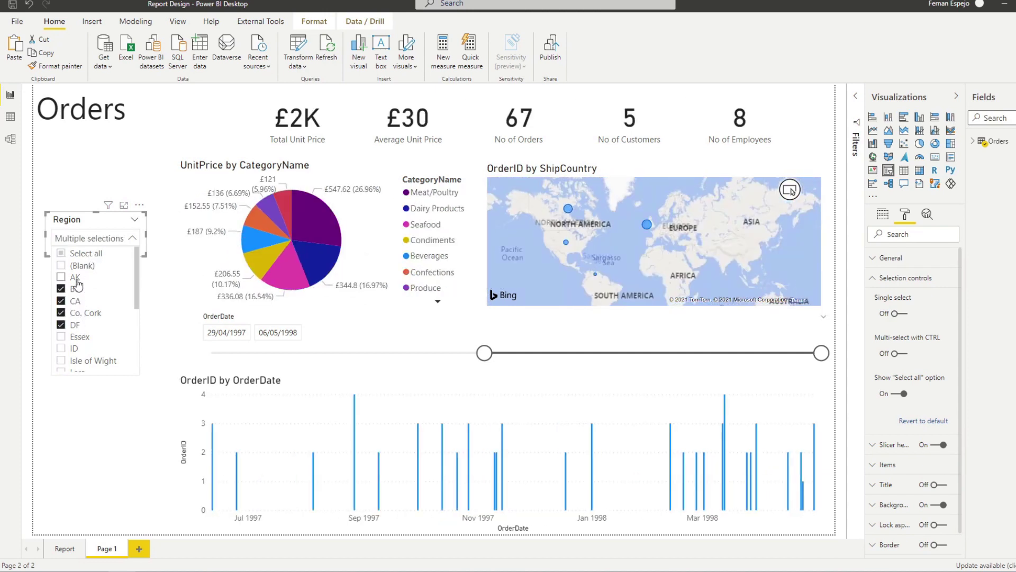
left_click(87, 210)
Select the Region, Country and Category slicers in turn, reviewing the Country list.
left_click(117, 217)
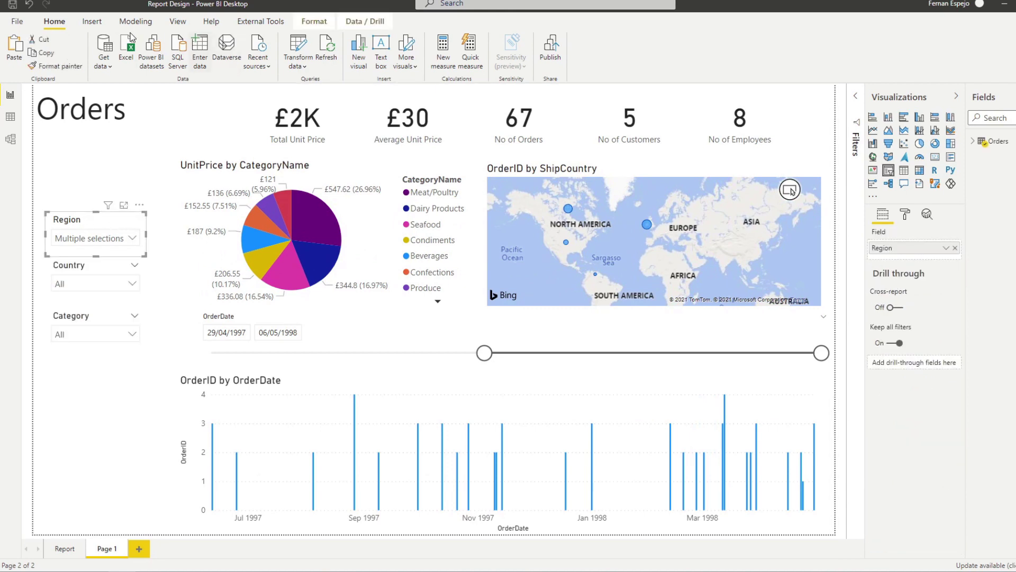
left_click(80, 273)
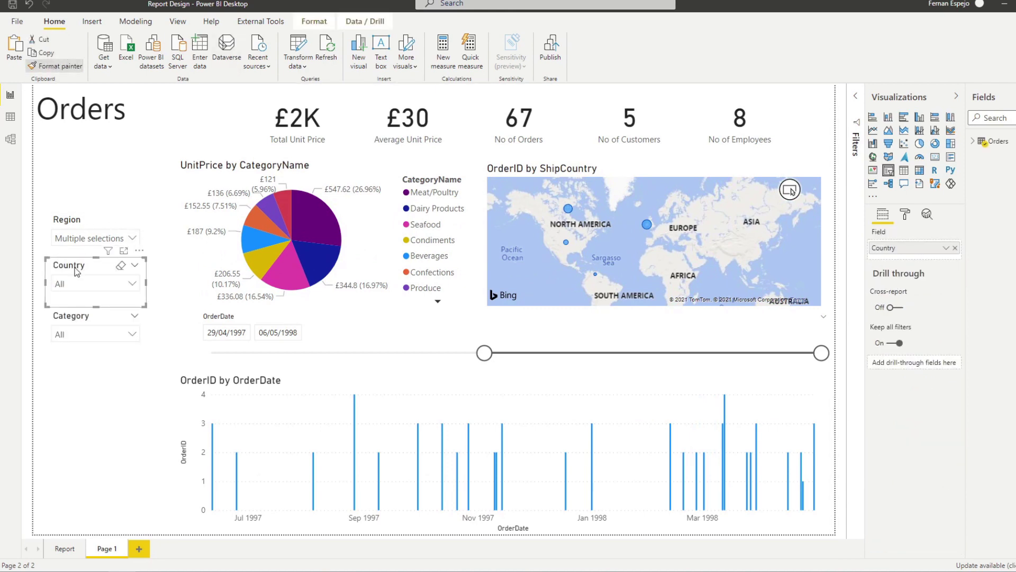
left_click(84, 286)
left_click(91, 321)
left_click(55, 423)
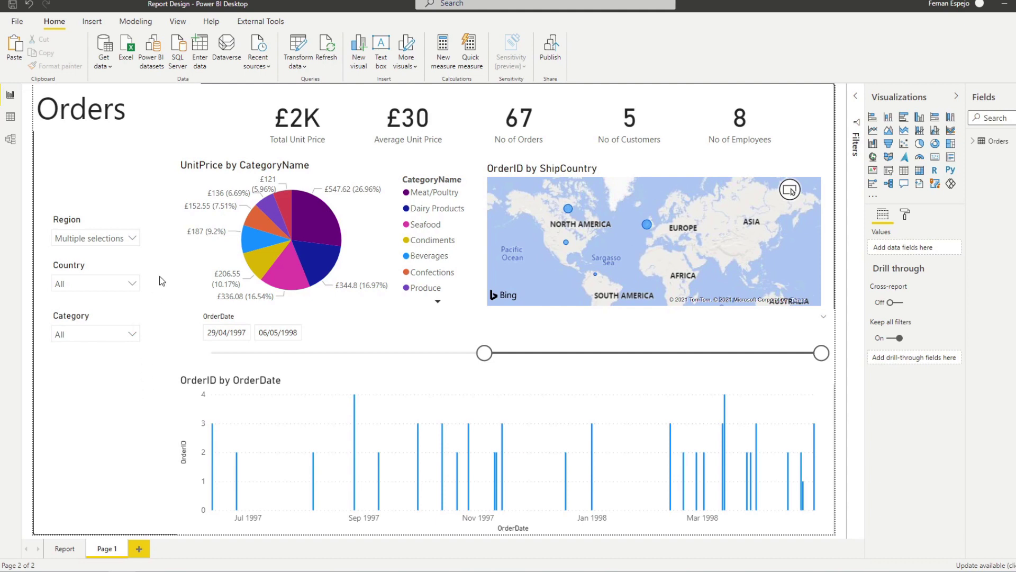
mouse_move(212, 172)
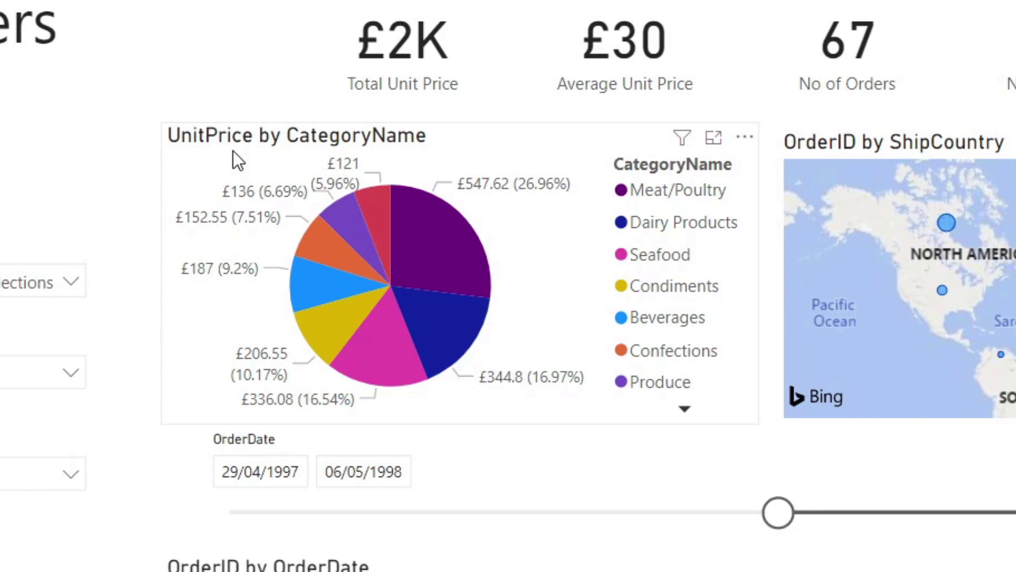
Select the UnitPrice by CategoryName pie chart to convert it to a clustered column chart.
left_click(268, 137)
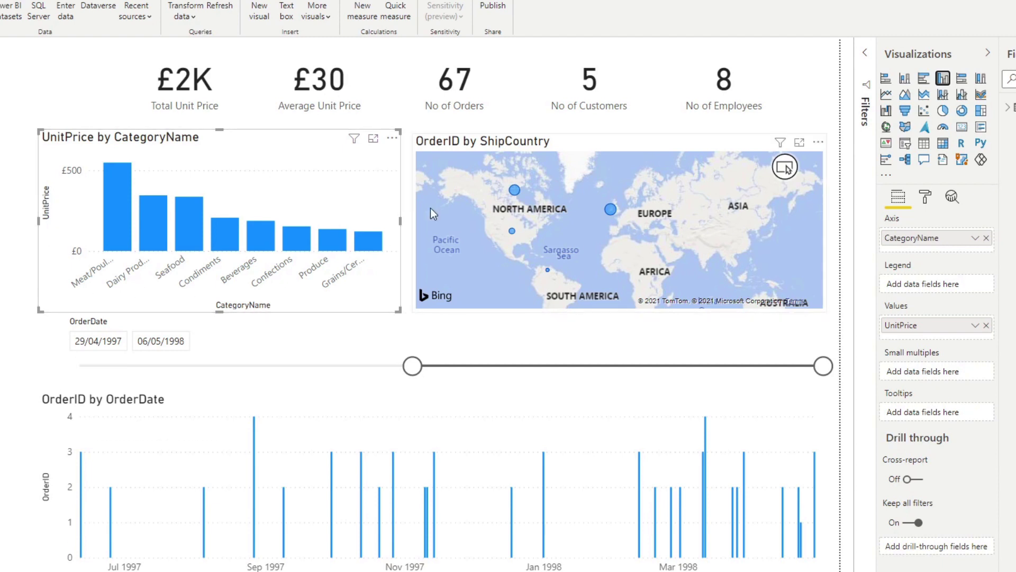
Turn off the X axis and Y axis titles on the column chart.
left_click(926, 197)
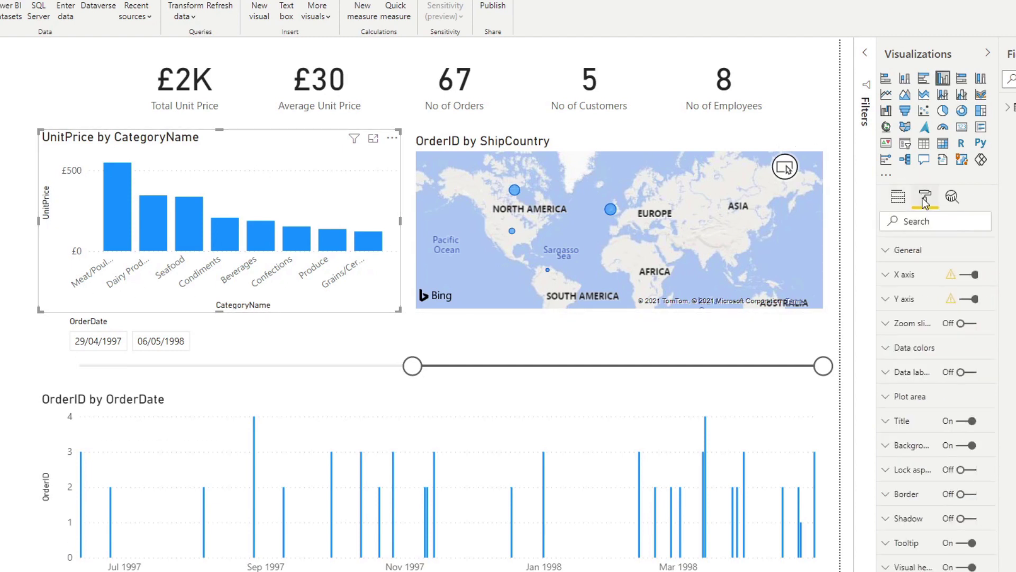
left_click(907, 277)
scroll(935, 423, "down", 3)
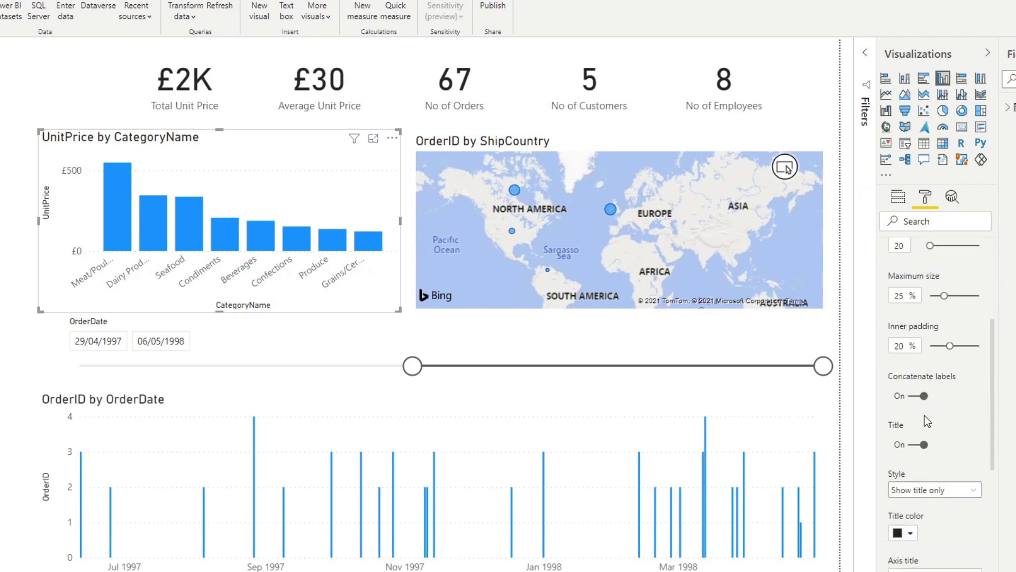
left_click(922, 445)
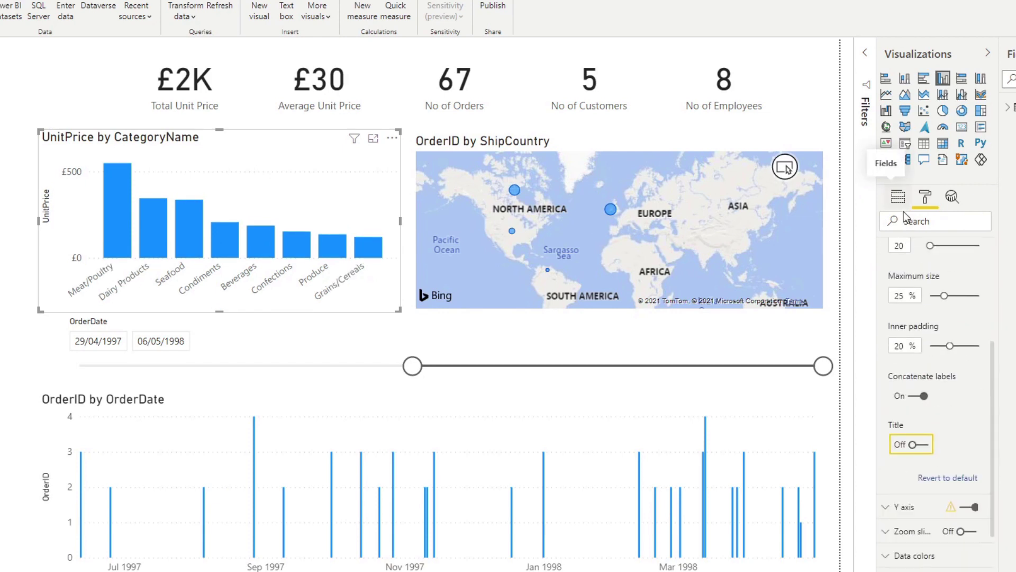
scroll(902, 249, "up", 3)
left_click(885, 275)
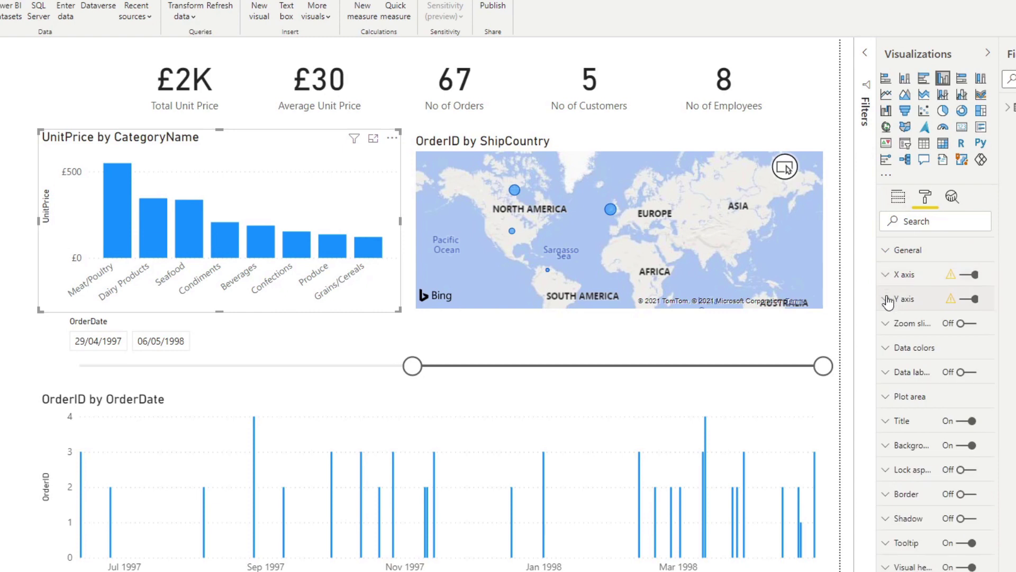
left_click(888, 300)
scroll(932, 455, "down", 5)
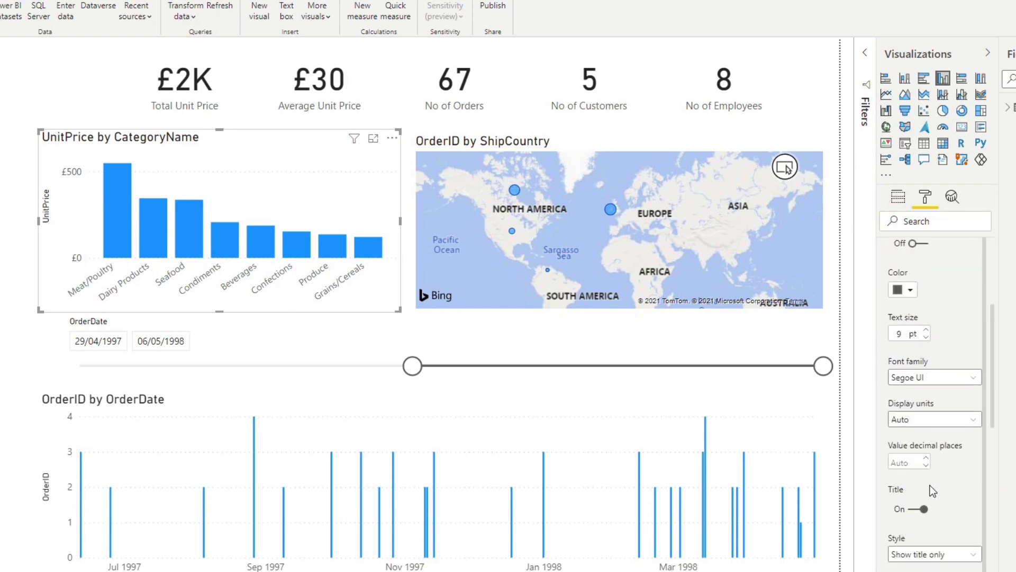
left_click(926, 503)
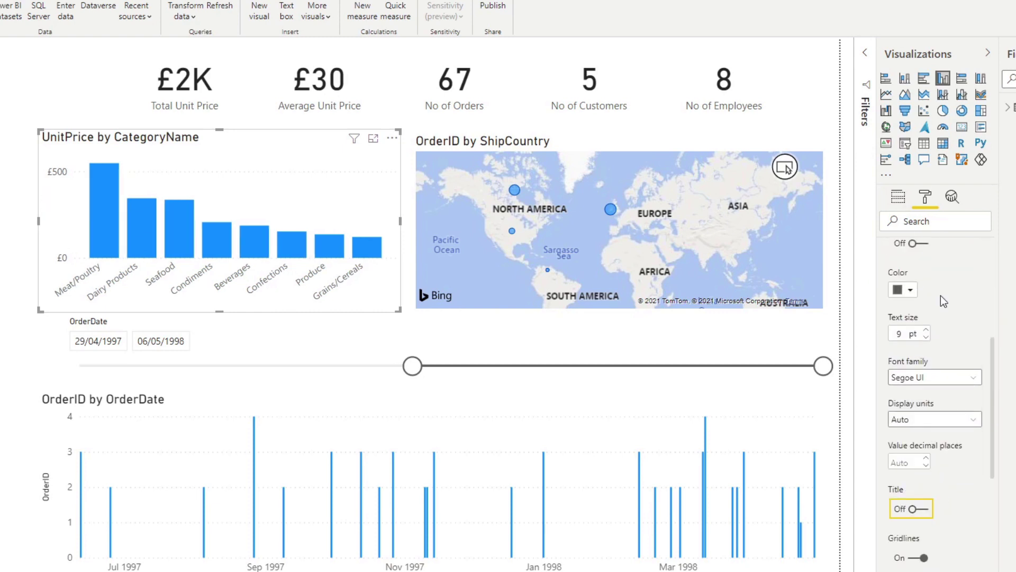
scroll(941, 297, "up", 5)
left_click(890, 301)
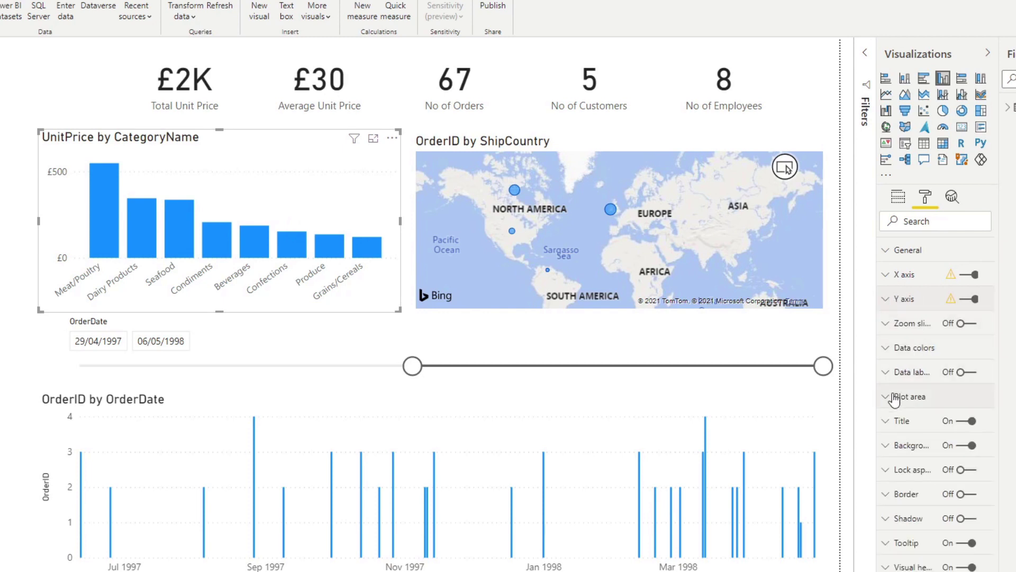
Set the chart title text to 'Unit Price by Category'.
left_click(892, 421)
left_click(935, 462)
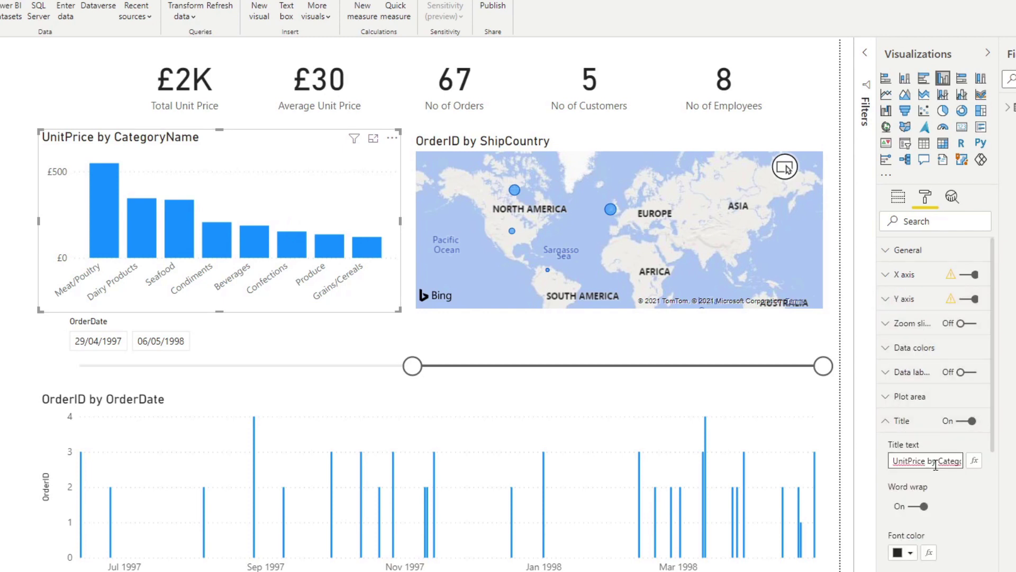
key("ctrl+a")
type("Unit Price by Category")
key("Return")
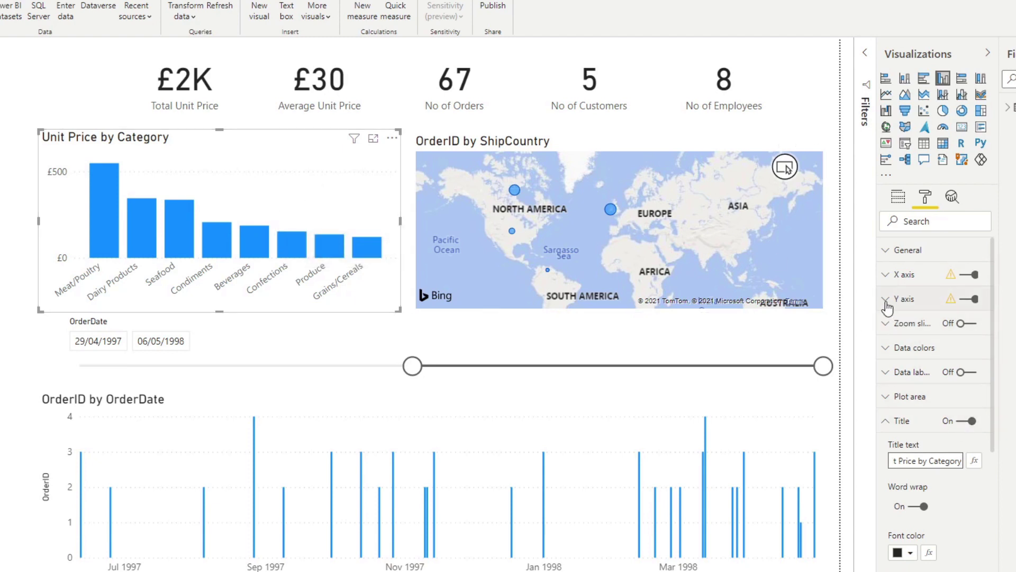
Switch the Y axis off and data labels on, with 0 decimal places.
left_click(970, 300)
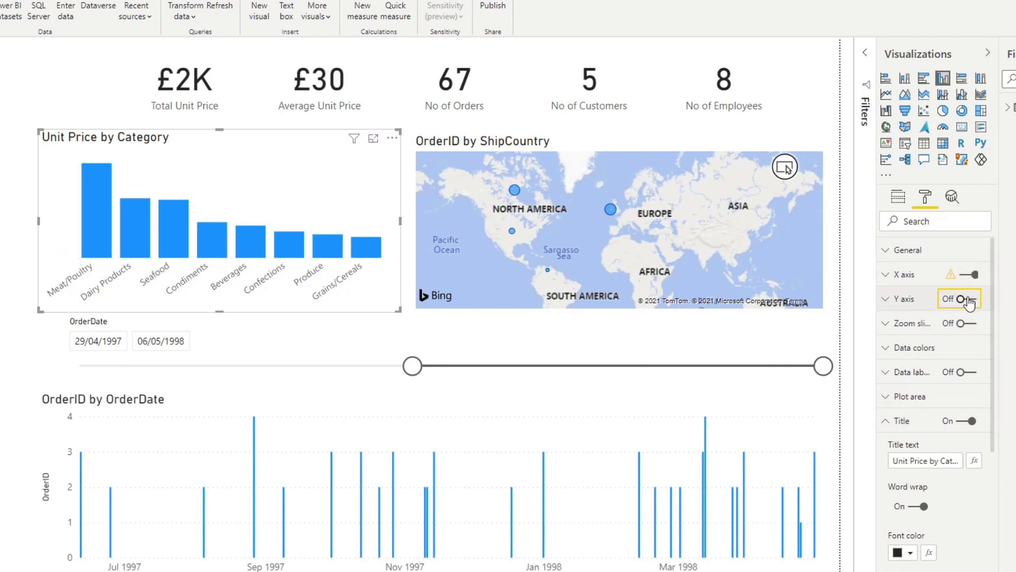
left_click(967, 373)
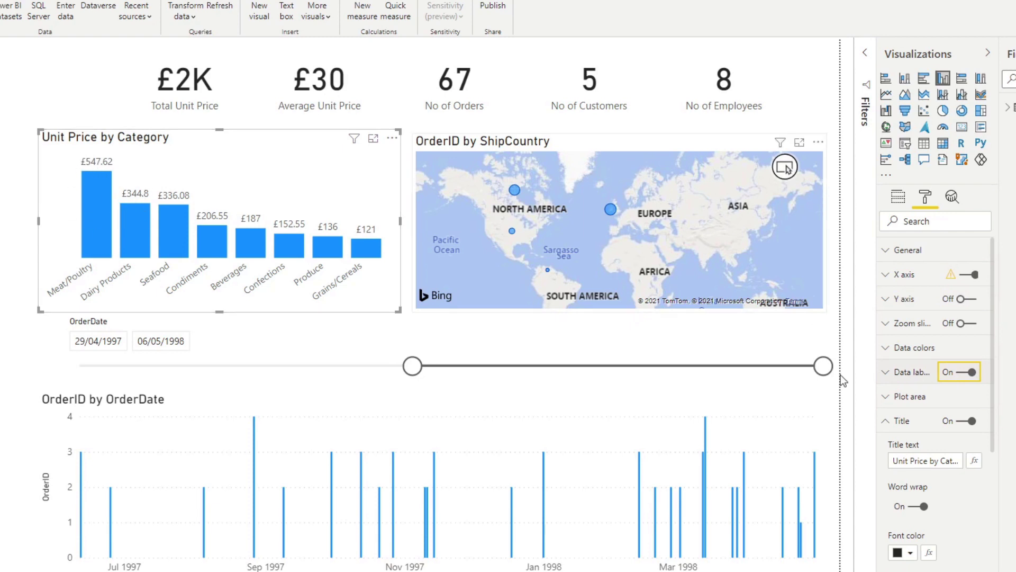
left_click(885, 373)
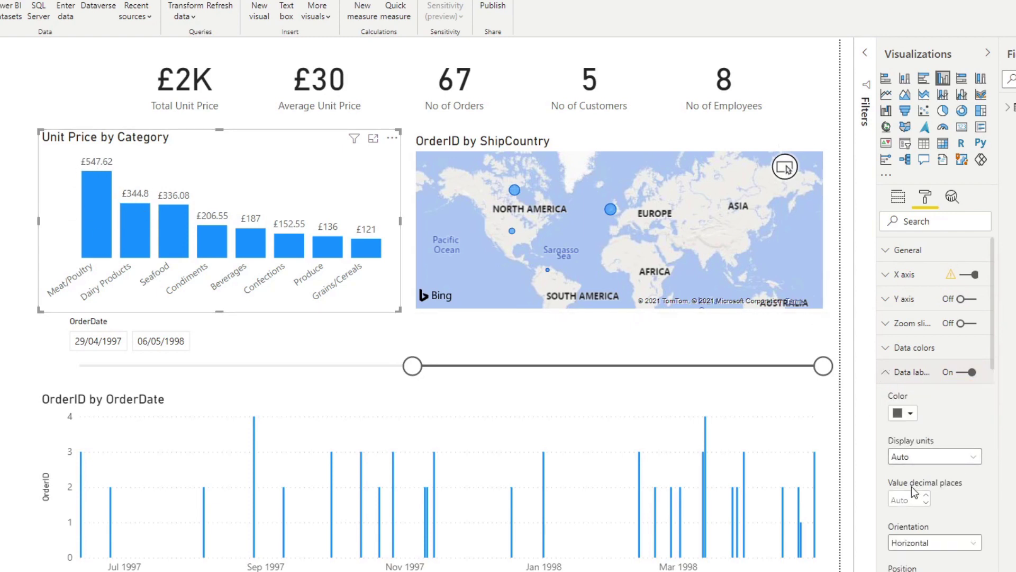
left_click(911, 501)
type("0")
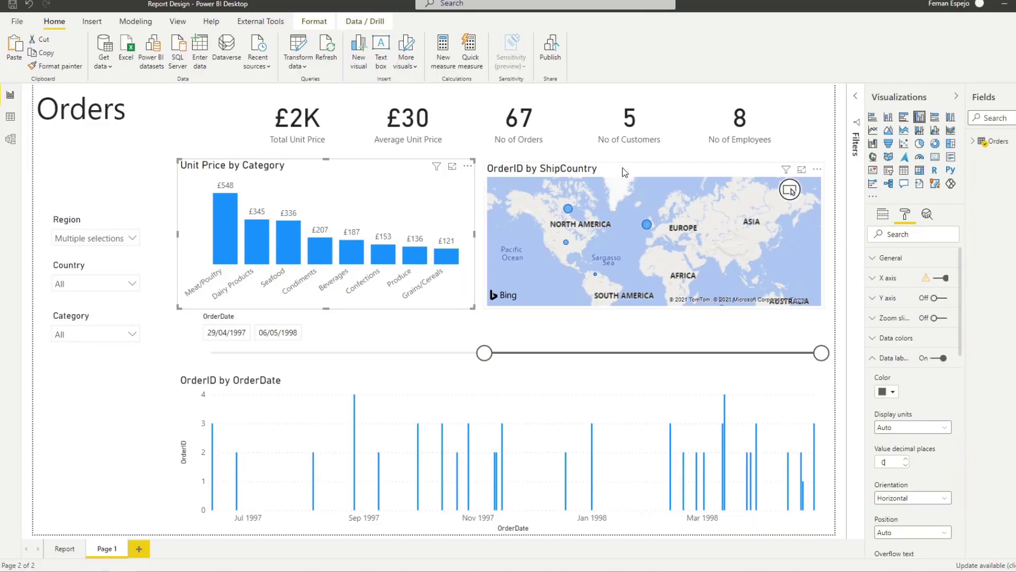
left_click(581, 140)
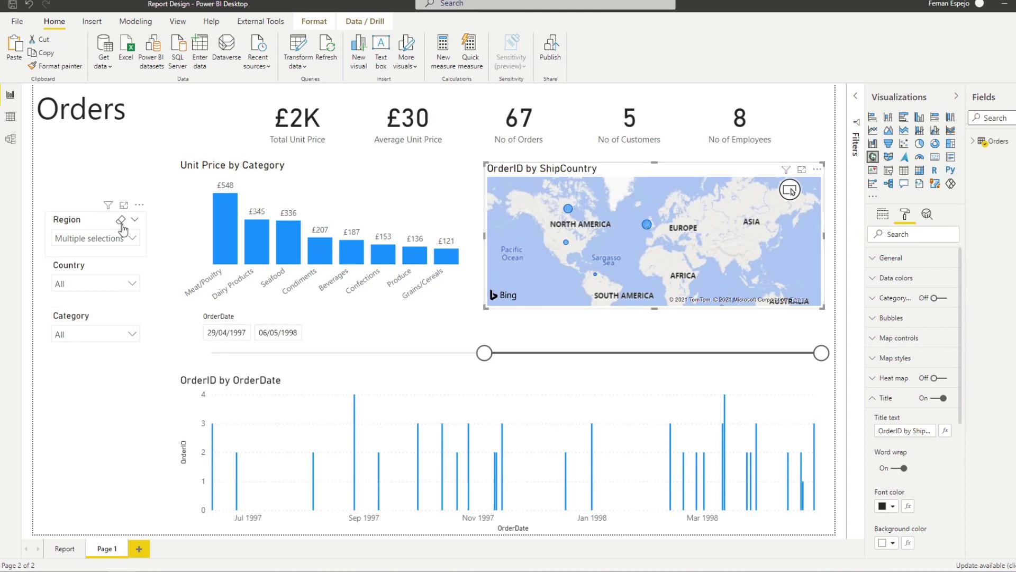
Clear the Region filter and give the map bubbles a conditional colour scale with red maximum.
left_click(121, 219)
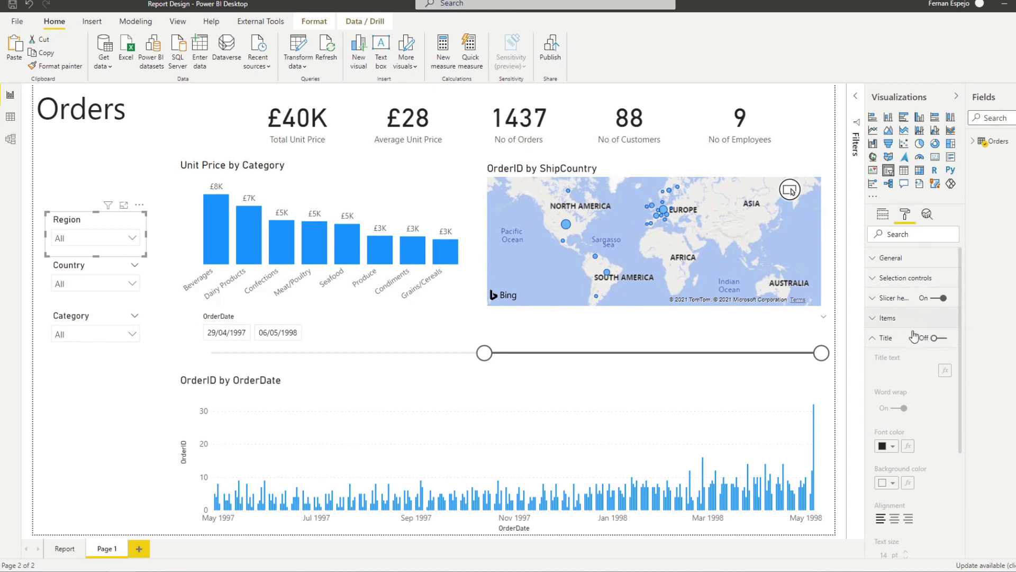
left_click(694, 171)
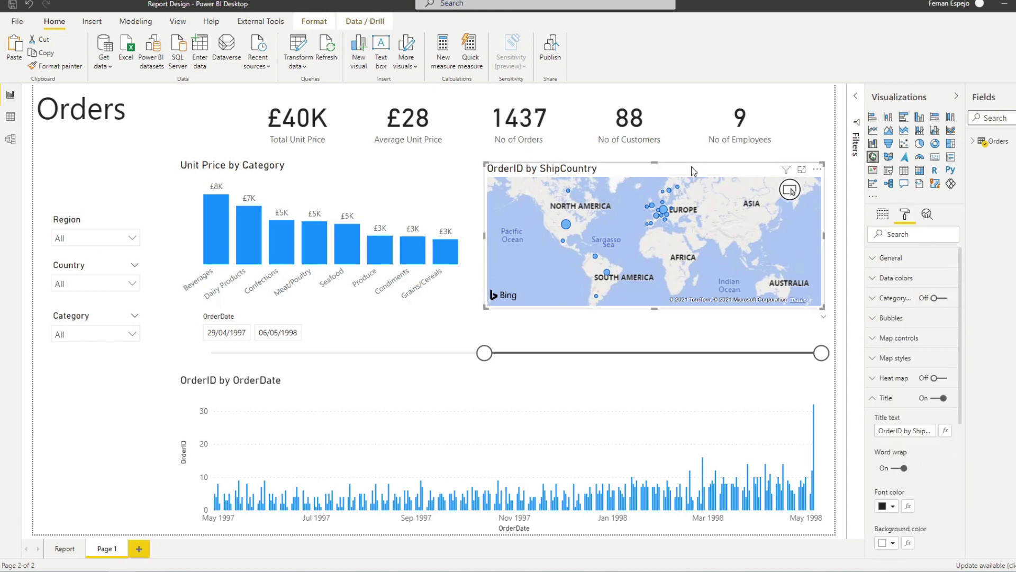
left_click(877, 320)
left_click(876, 319)
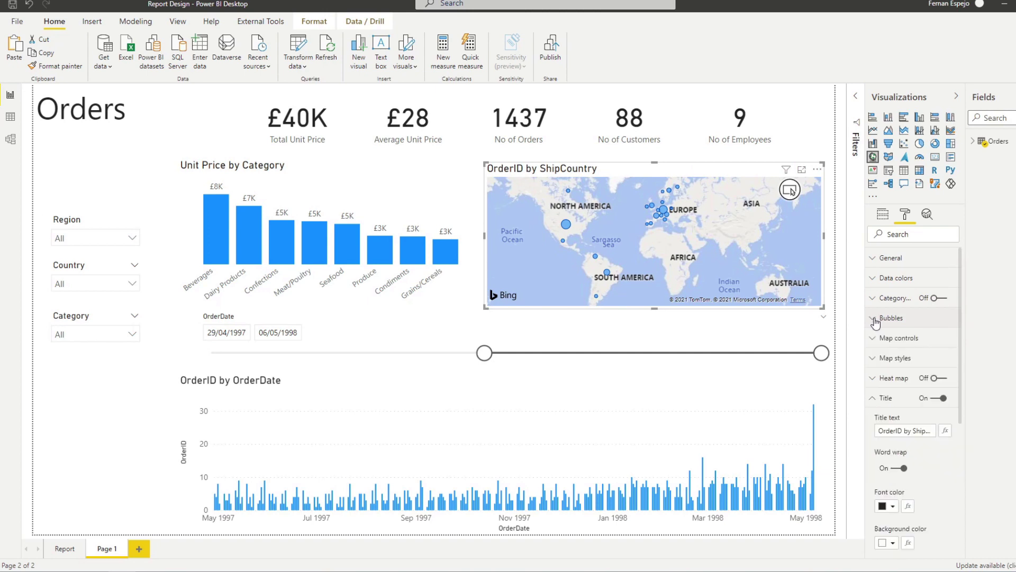
left_click(873, 281)
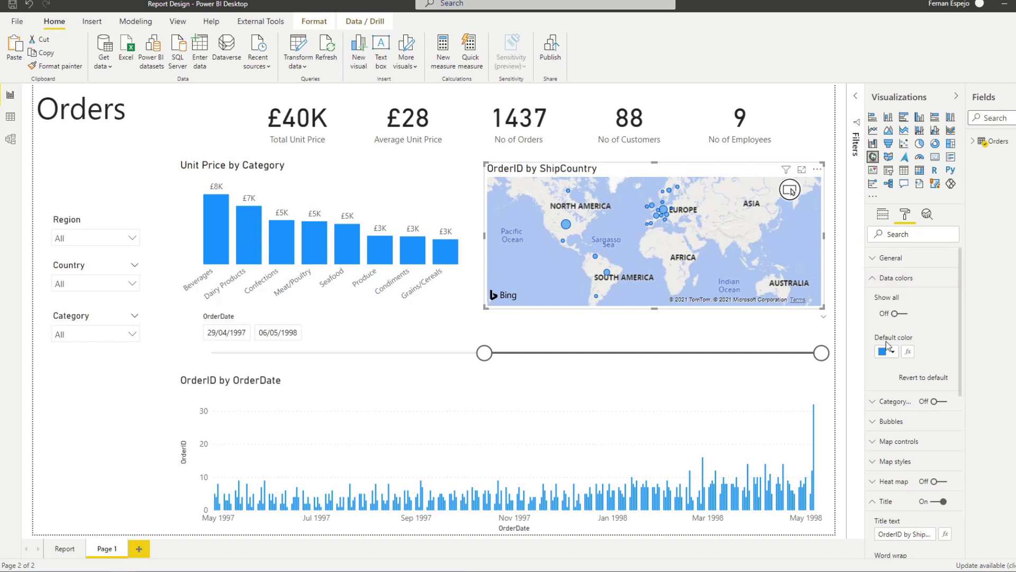
left_click(908, 351)
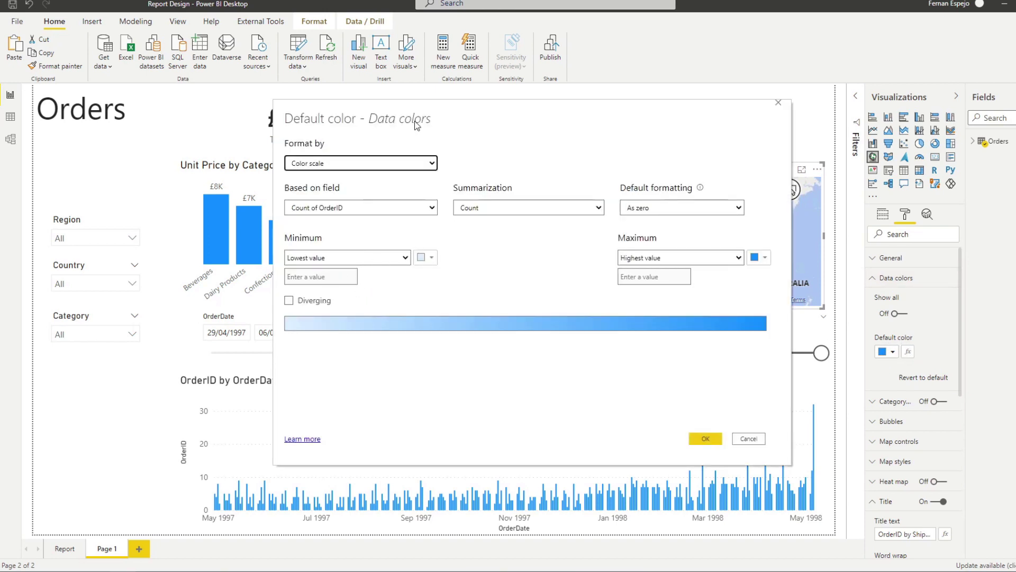
left_click(479, 119)
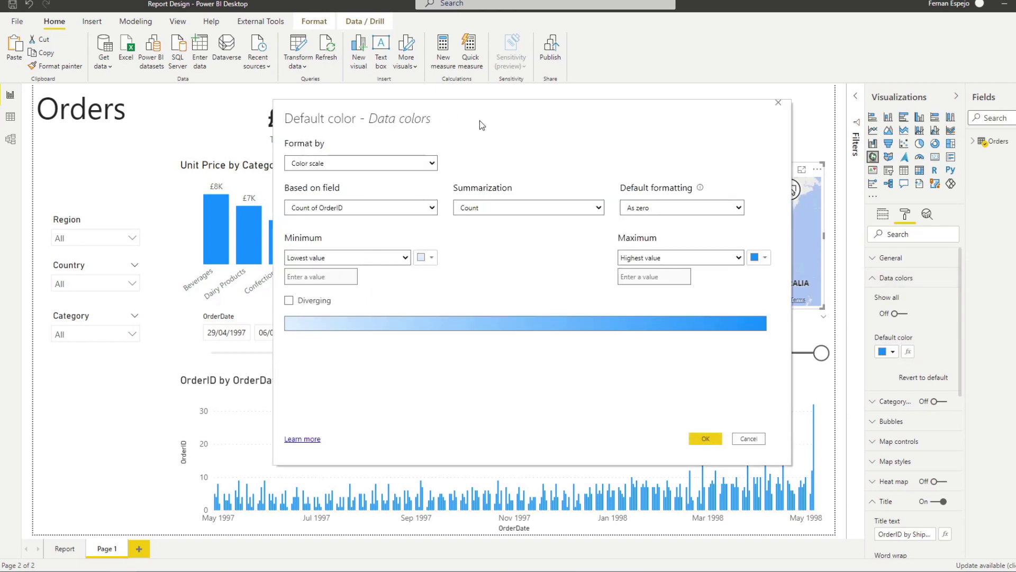
left_click(723, 257)
left_click(723, 258)
left_click(756, 258)
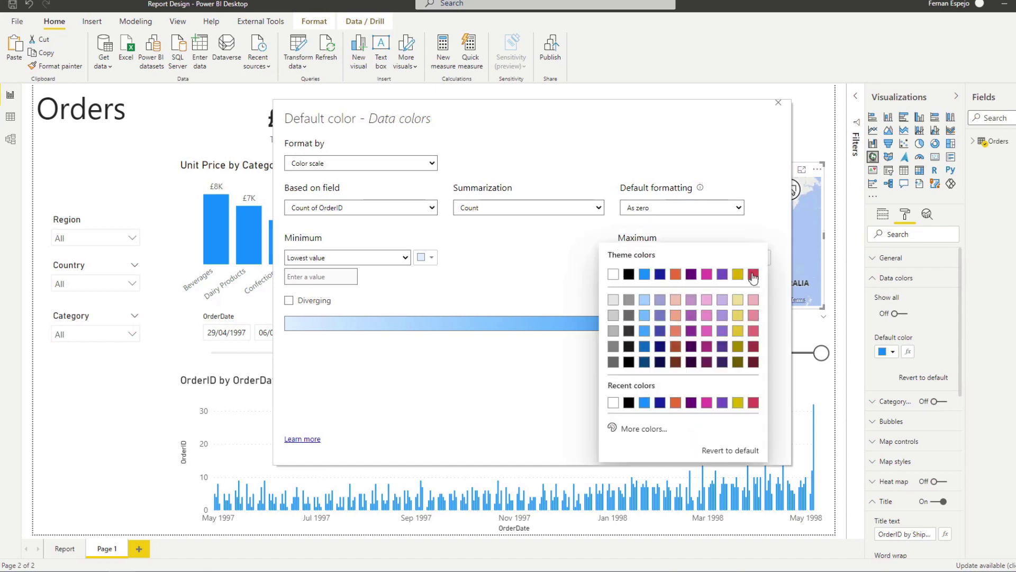
left_click(754, 274)
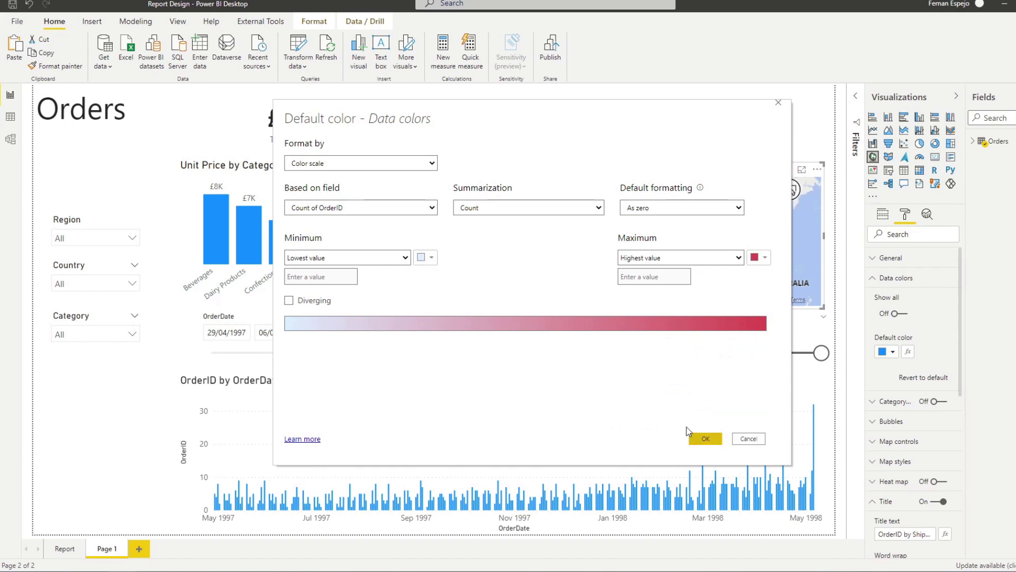
left_click(706, 439)
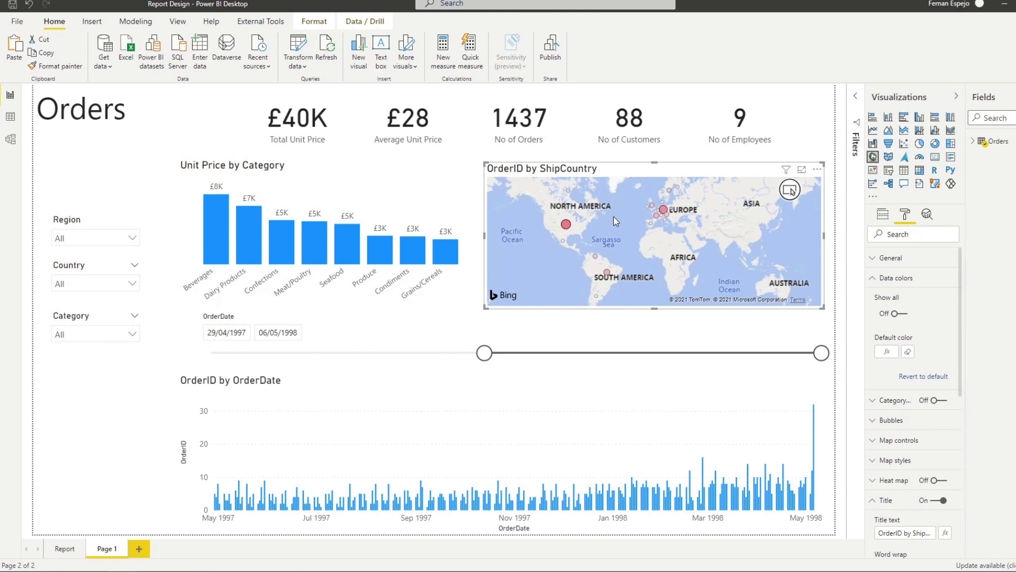
Change the map's title text to 'No of Orders by Country'.
left_click(883, 214)
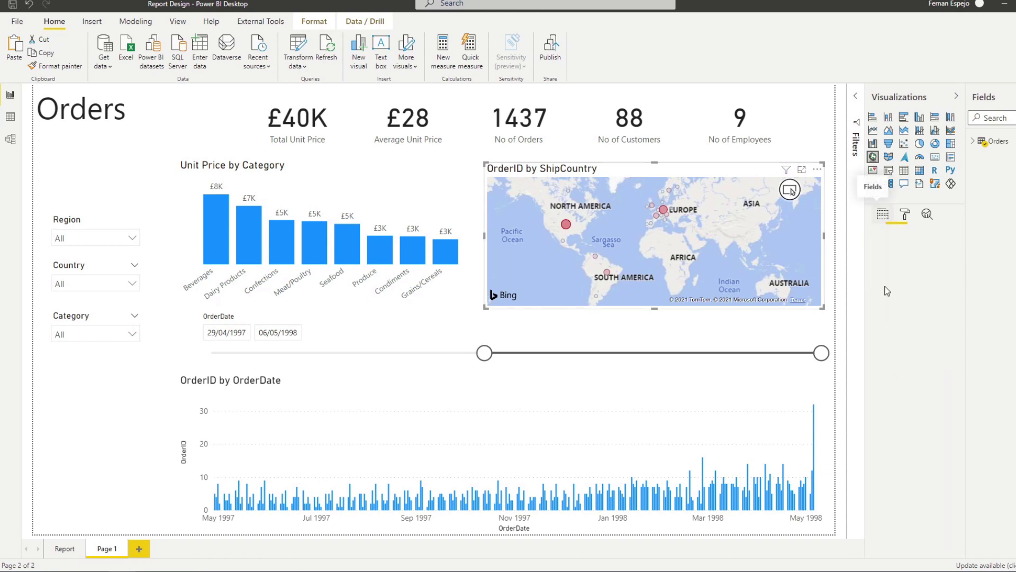
left_click(905, 214)
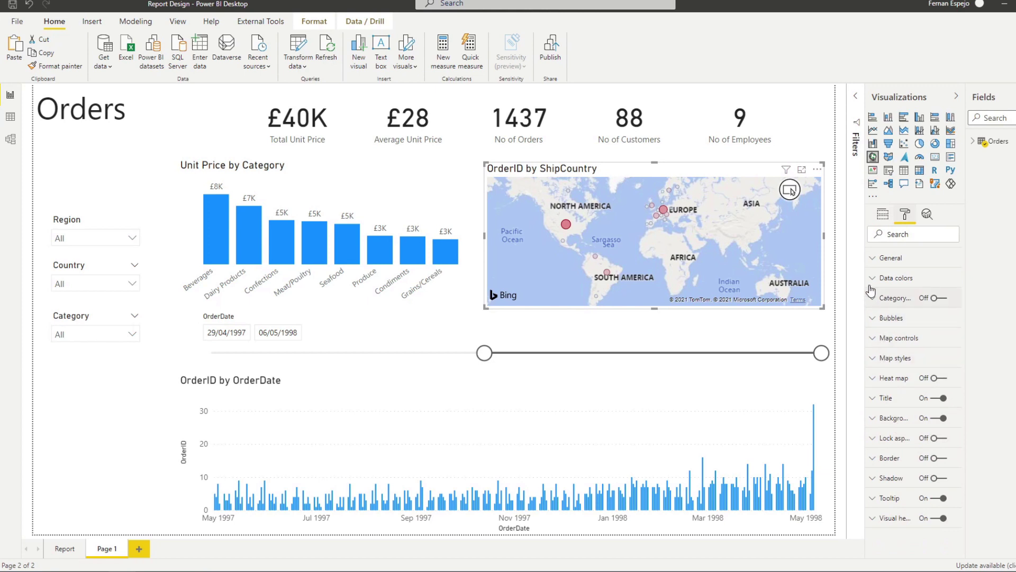
left_click(879, 398)
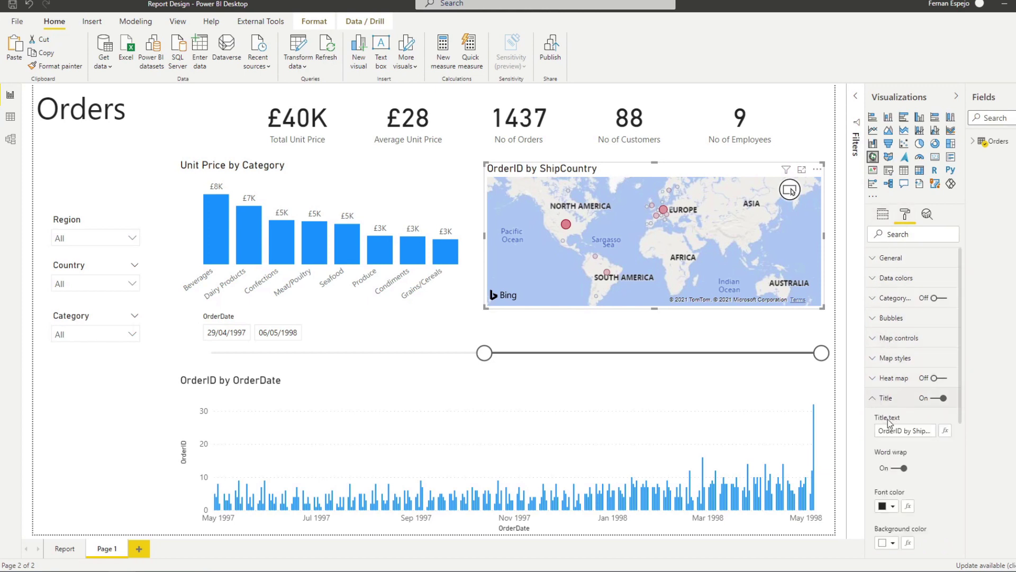
triple_click(906, 432)
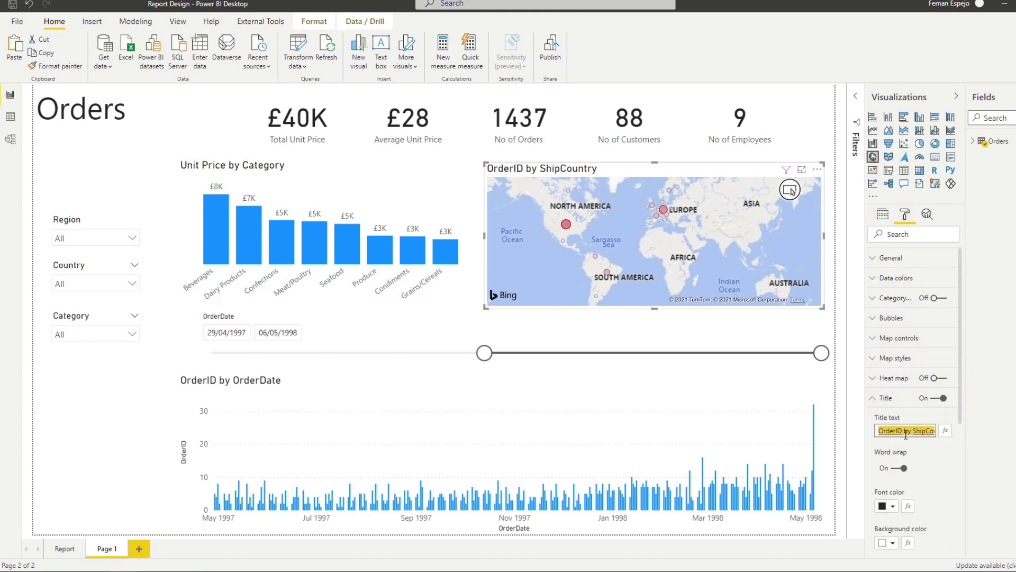
type("No of Orders by Country")
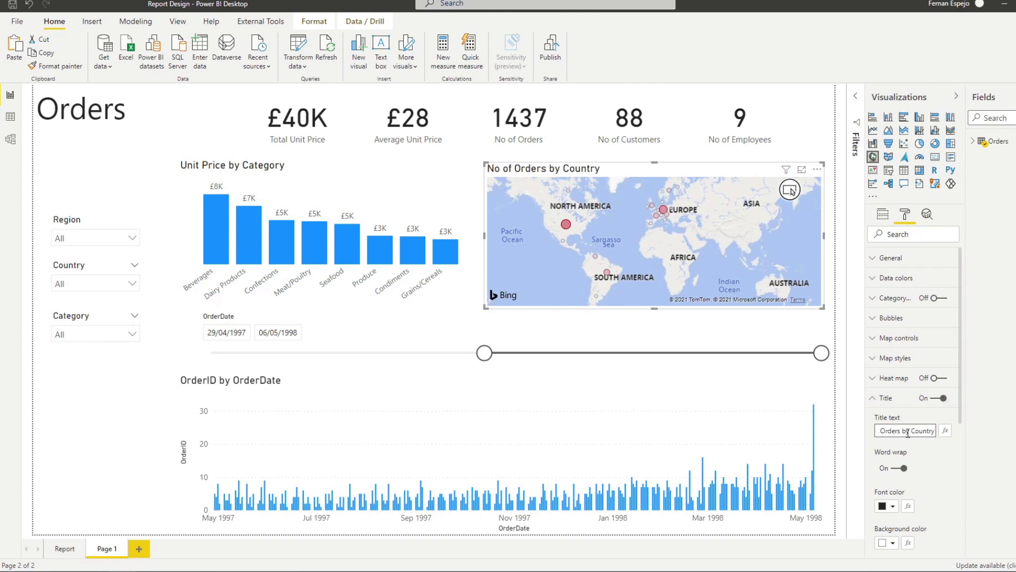
Switch the OrderID by OrderDate column chart to a line chart and open its X axis formatting.
left_click(149, 219)
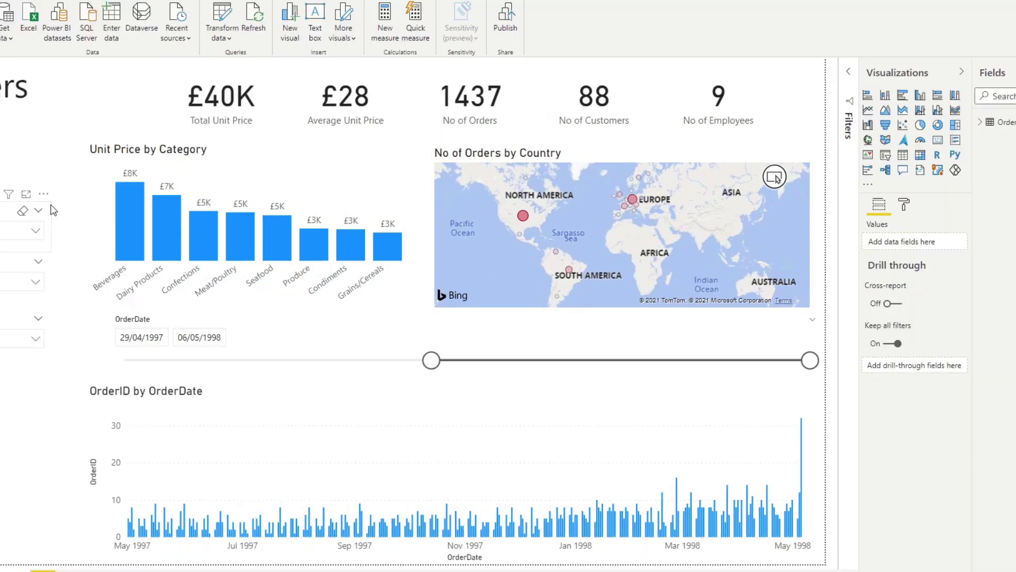
left_click(227, 404)
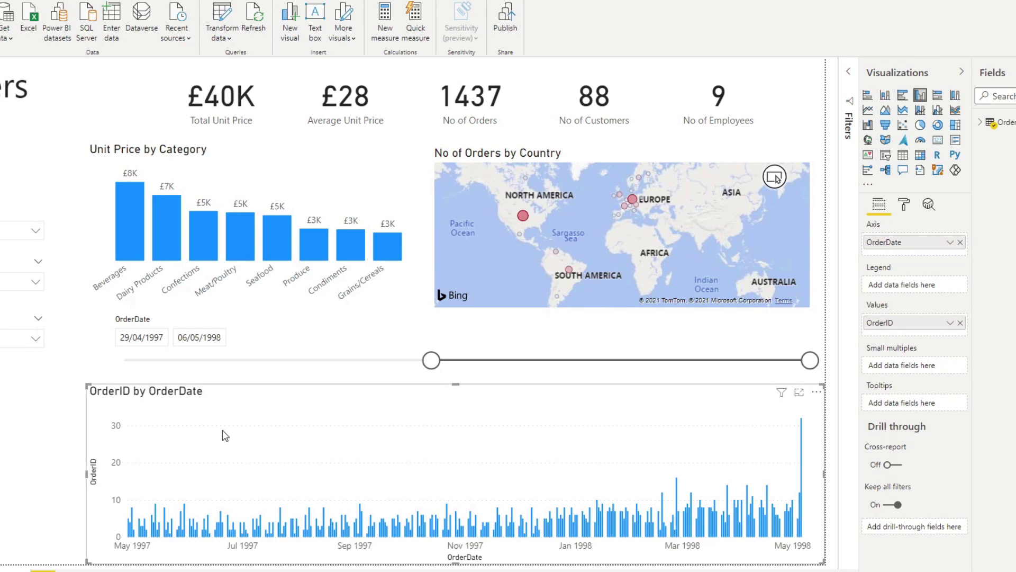
left_click(867, 111)
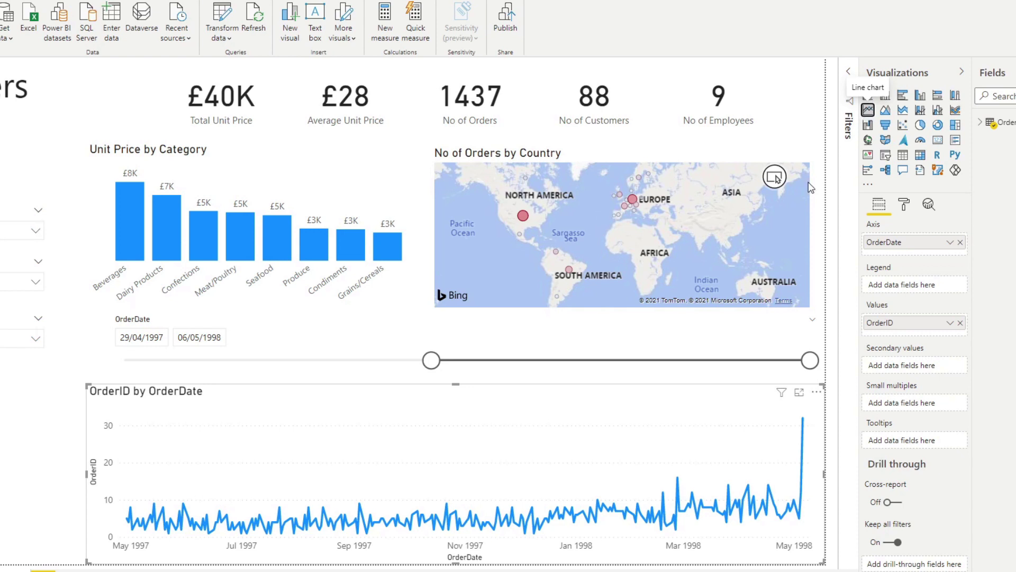
mouse_move(184, 460)
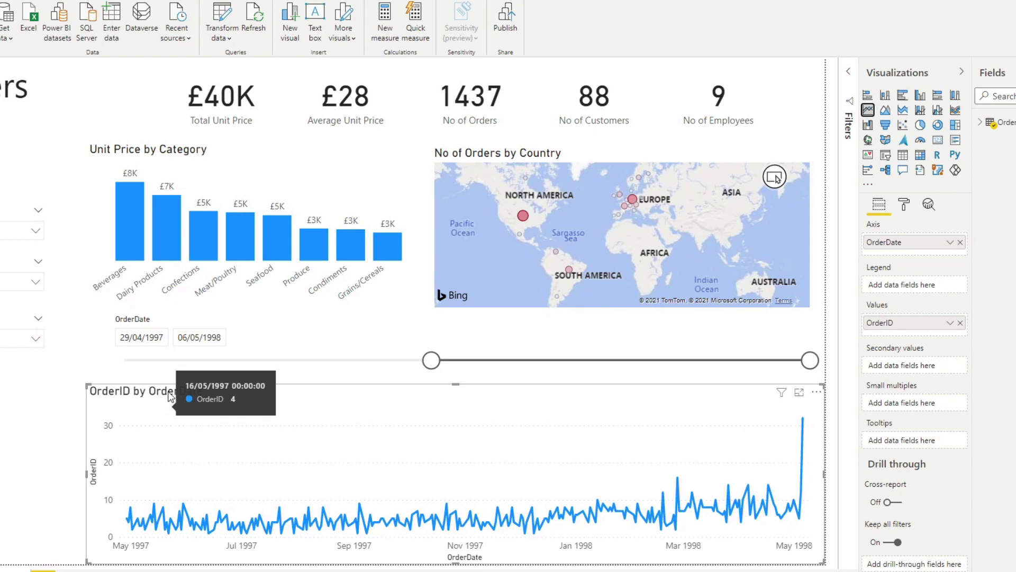
left_click(904, 204)
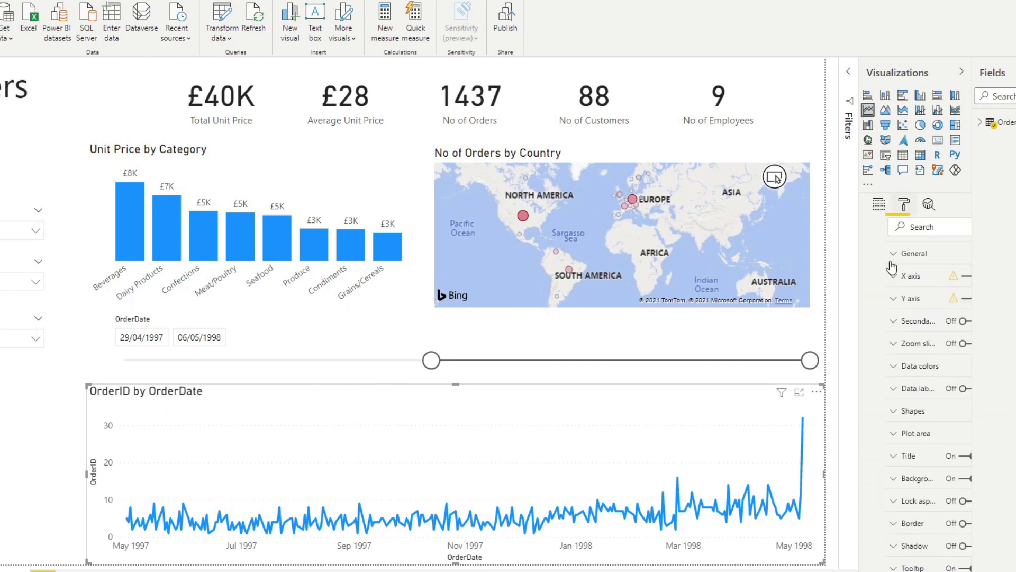
left_click(869, 279)
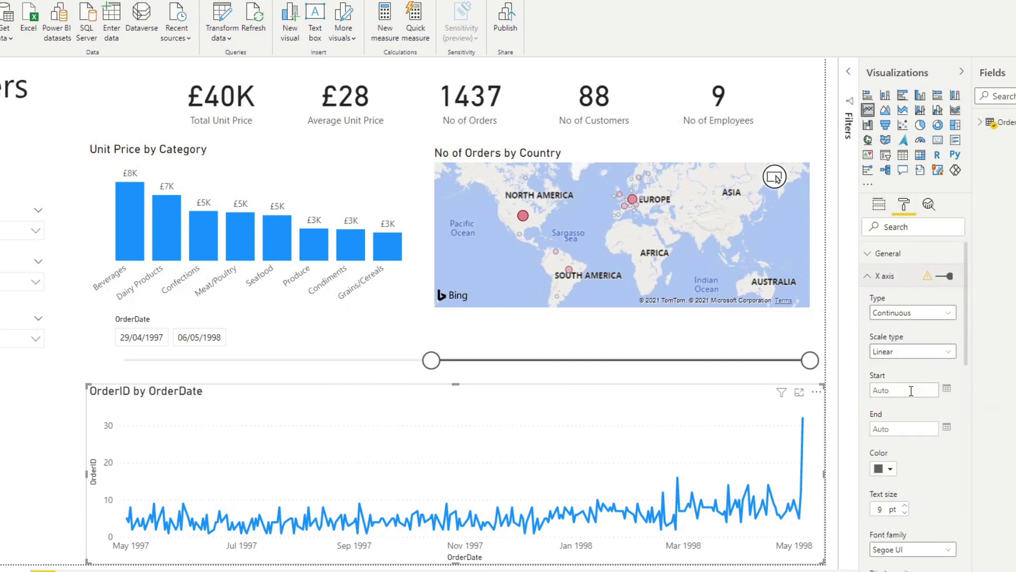
Hide the OrderDate X axis title and the OrderID Y axis title on the line chart.
scroll(910, 408, "down", 6)
scroll(910, 407, "up", 1)
left_click(900, 358)
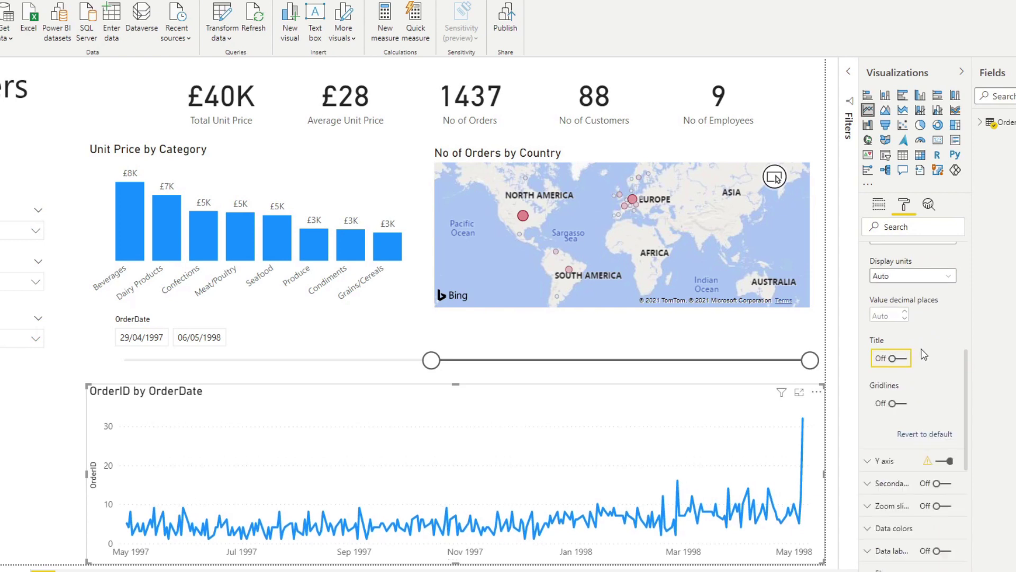
scroll(921, 350, "up", 5)
left_click(868, 276)
left_click(870, 300)
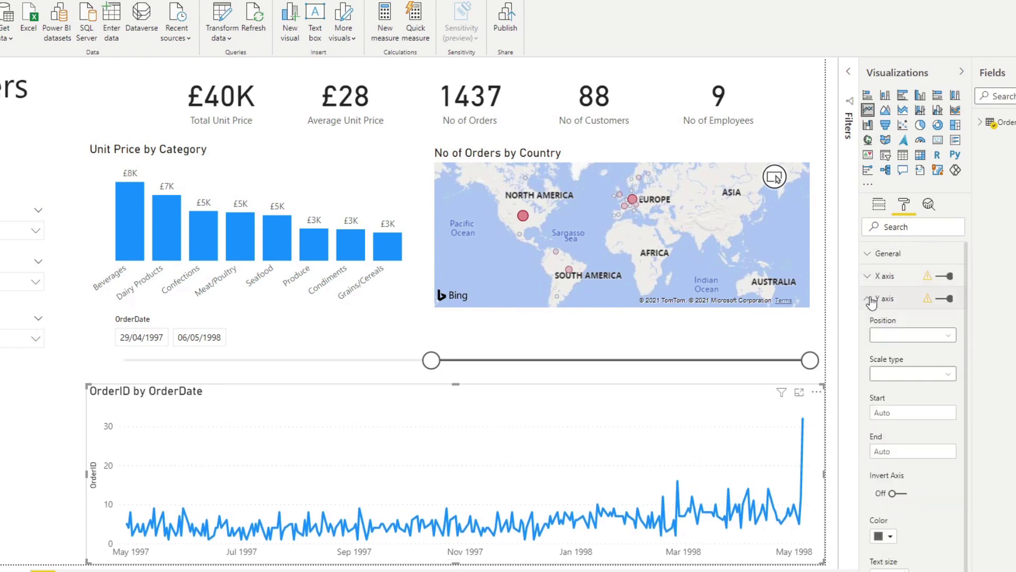
scroll(900, 413, "down", 6)
left_click(902, 431)
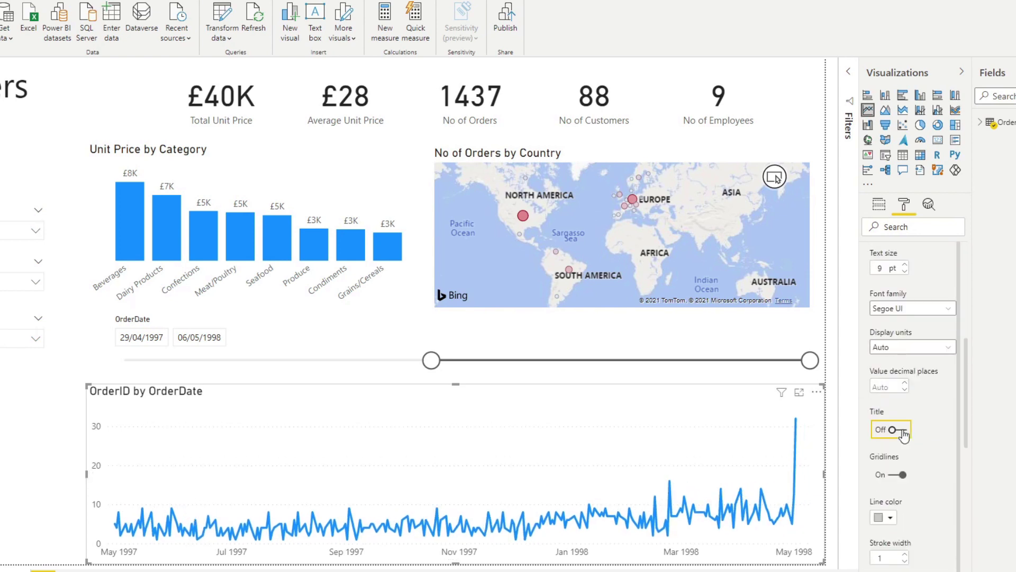
scroll(900, 423, "up", 6)
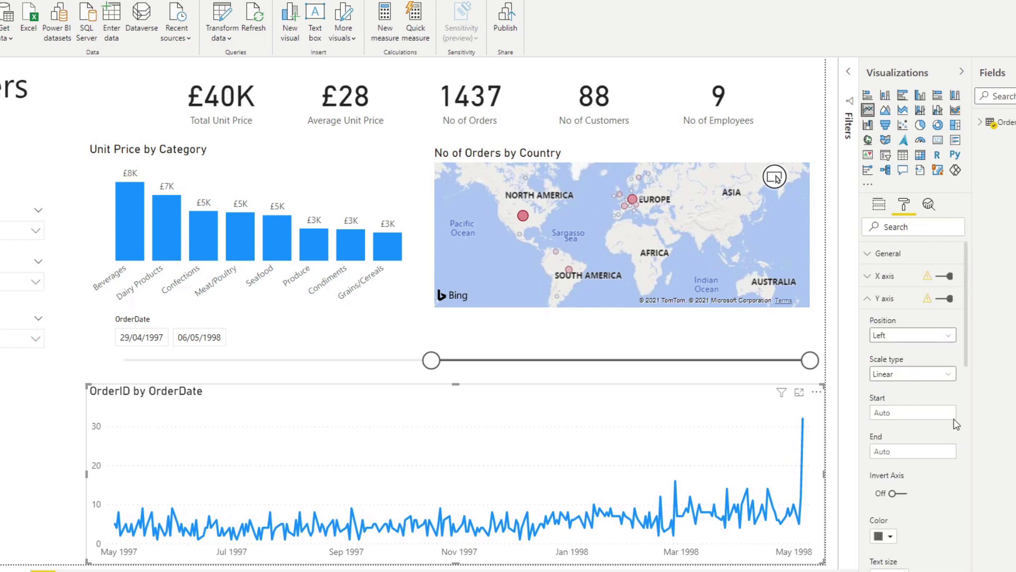
left_click(870, 298)
Retitle the line chart 'Order Volumes Overtime'.
left_click(881, 457)
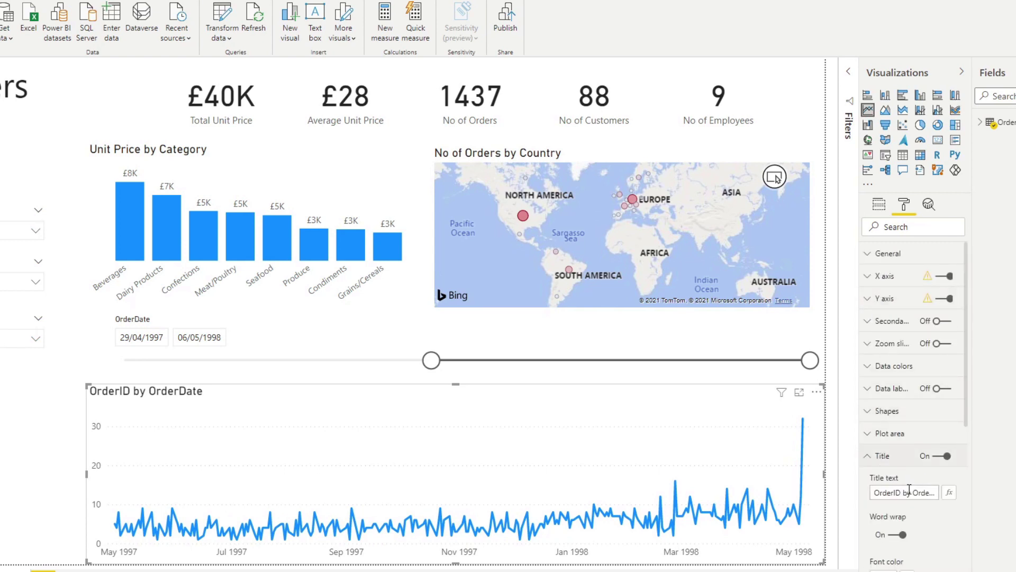
left_click(909, 492)
key("ctrl+a")
type("ORder")
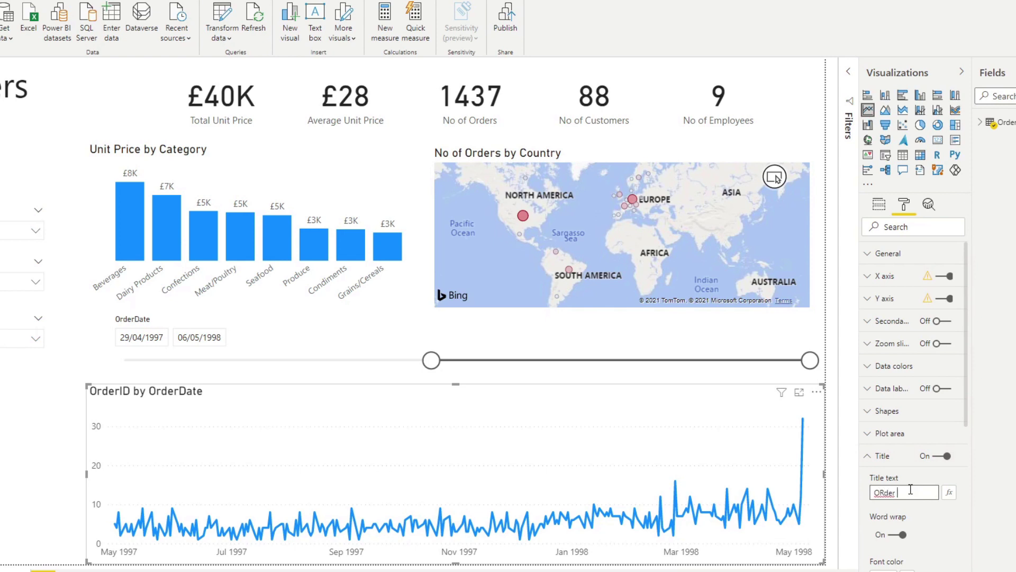
key("BackSpace")
key("BackSpace")
type("rder Volumes ")
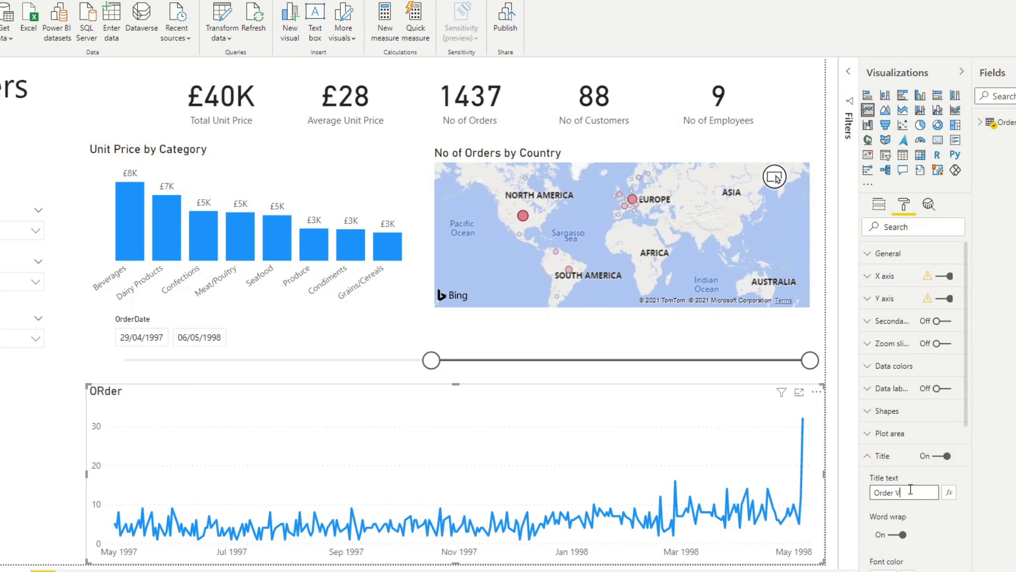
type("Overtime")
left_click(45, 458)
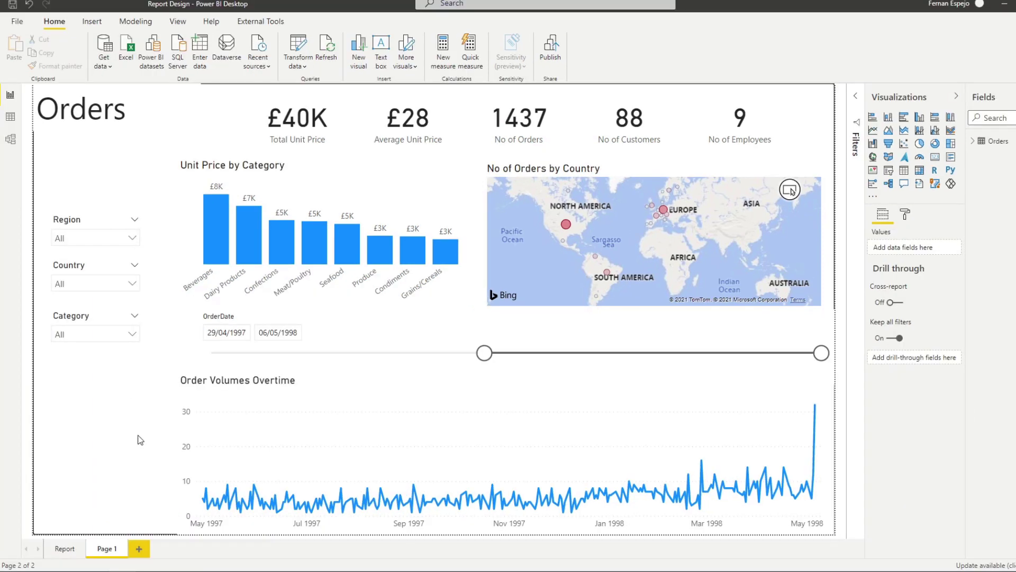
Switch to Data view to see the Orders table's 2,155 rows.
left_click(10, 116)
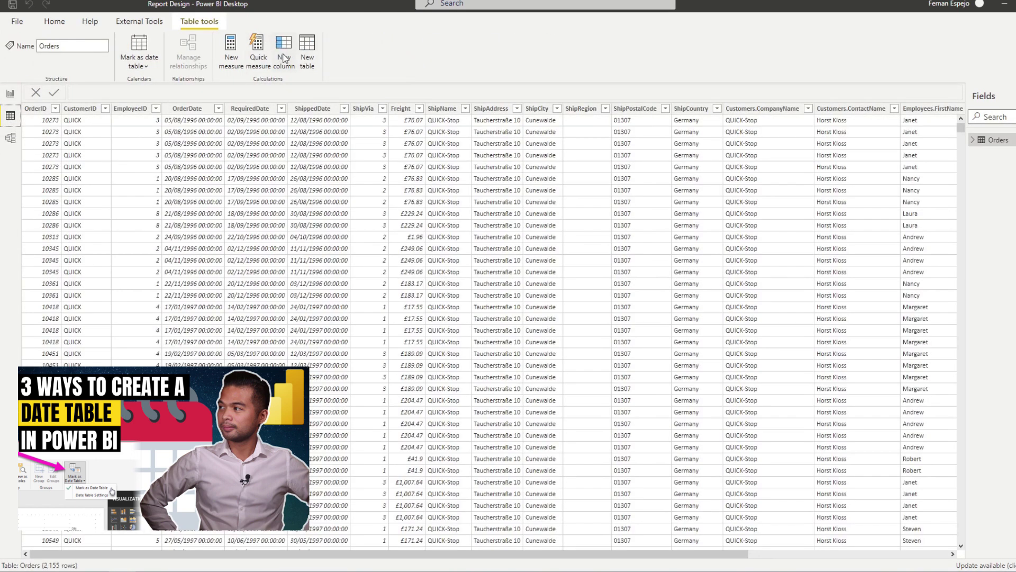
Create a new Calendar table from the pasted CALENDAR/ADDCOLUMNS DAX formula.
left_click(298, 66)
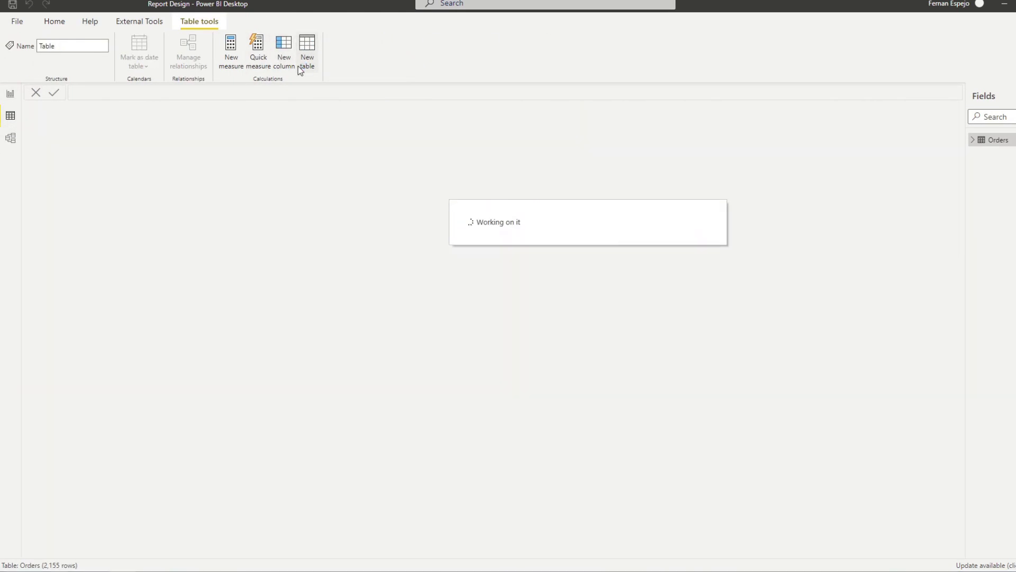
type("Calendar =     ADDCOLUMNS(         CALENDAR(         DATE(1996, 07,04)         ,DATE(1998, 05, 06)     )     ,\"Year\", YEAR([Date])     , \"Month\", FORMAT([Date], \"mmmm\")     , \"Month Number\", MONTH([Date])     , \"Day\", DAY([Date])     )")
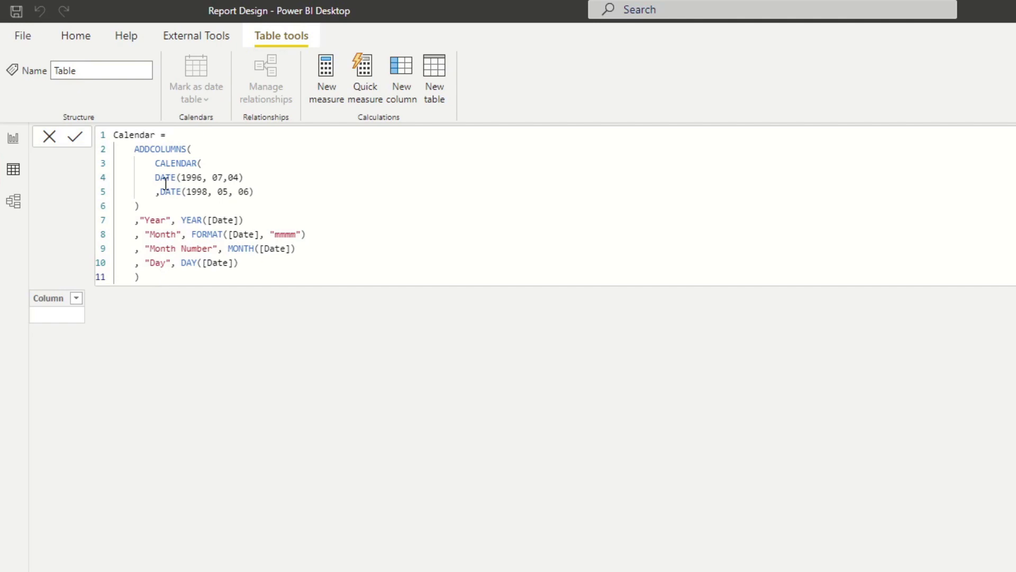
key("Return")
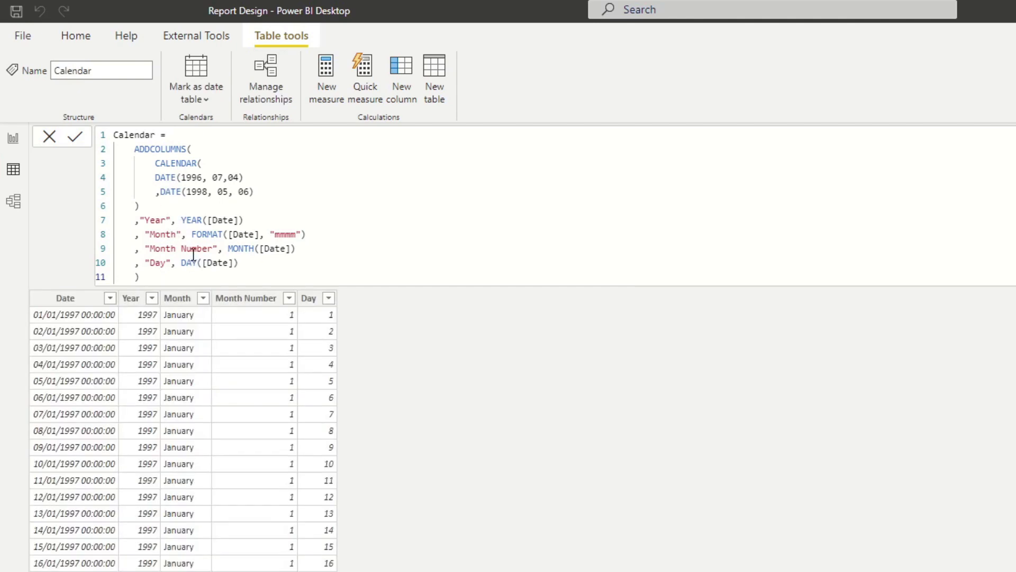
Sort the Calendar Month column by Month Number.
left_click(180, 305)
left_click(589, 77)
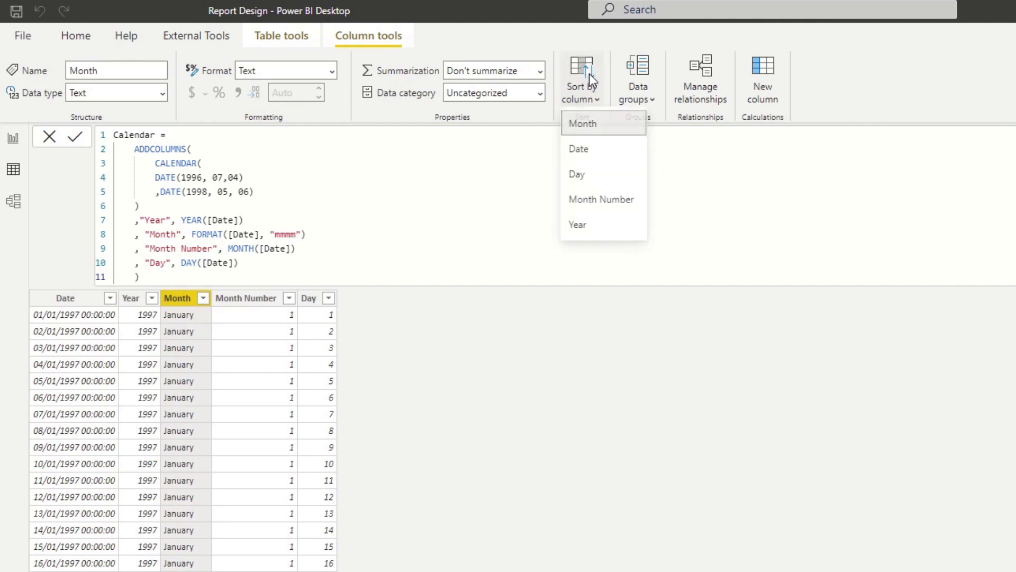
left_click(593, 203)
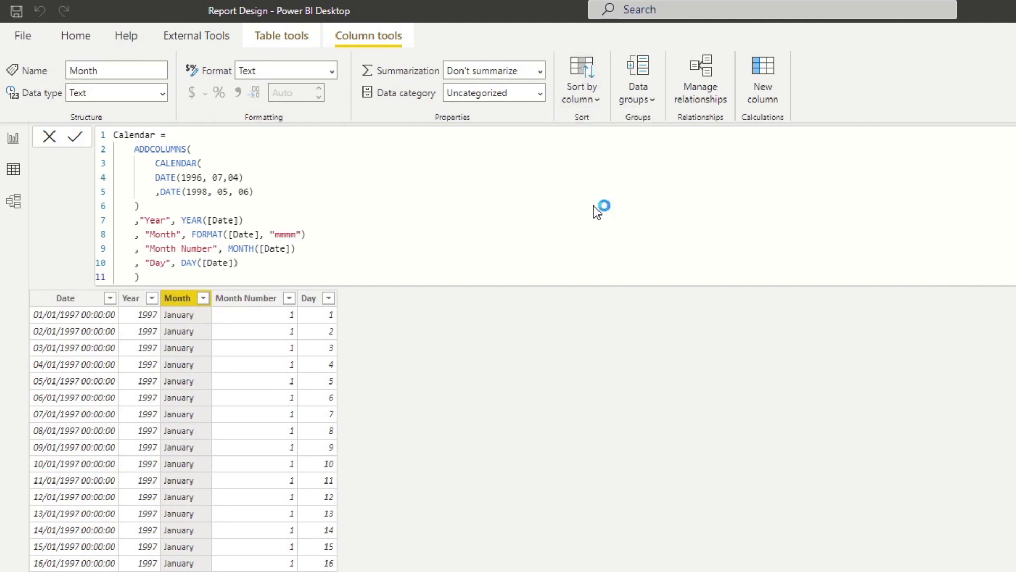
In the upgraded Model view, relate Calendar Date to Orders OrderDate.
left_click(9, 211)
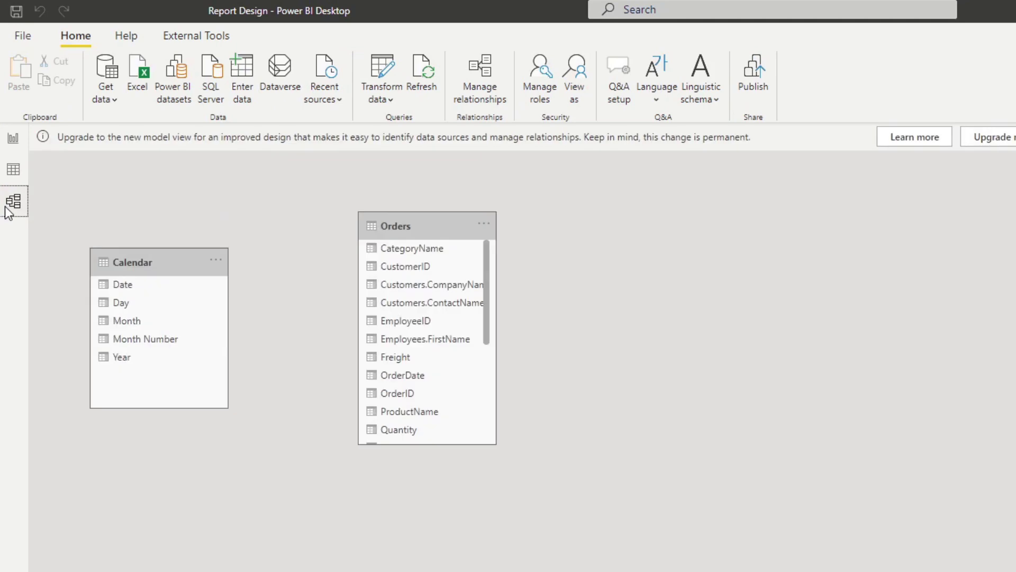
left_click(1007, 140)
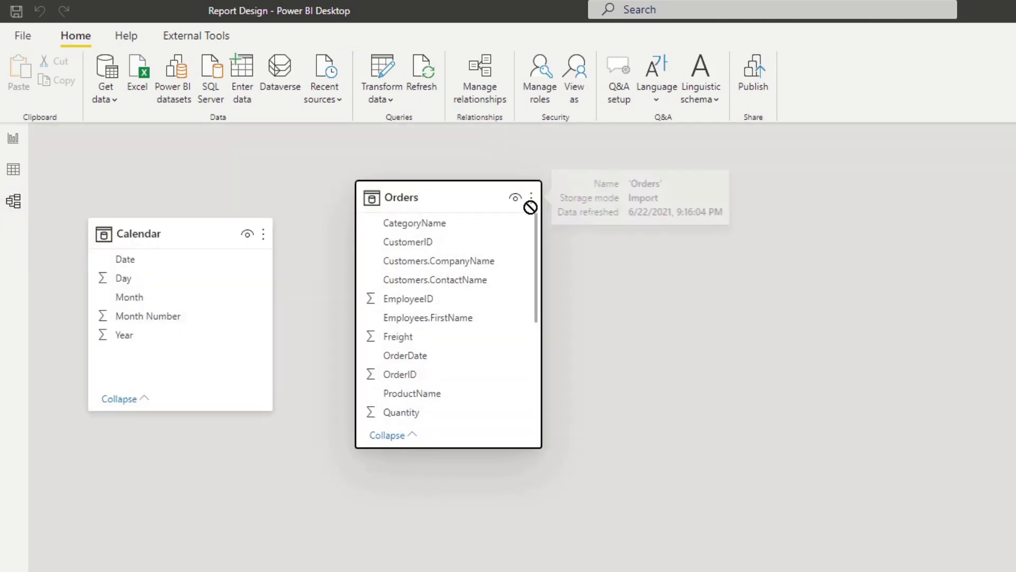
scroll(573, 323, "down", 3)
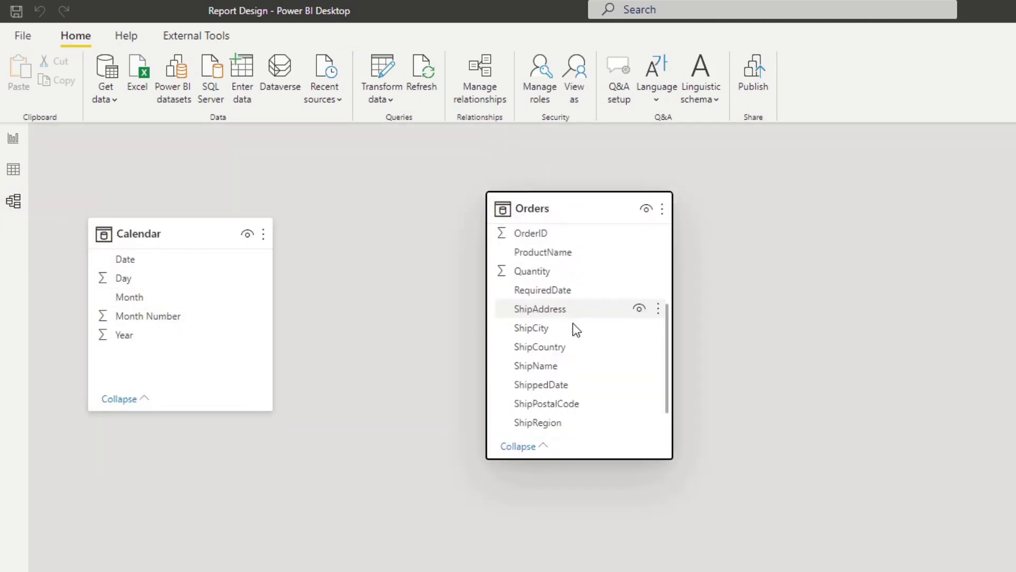
scroll(590, 386, "down", 1)
scroll(587, 394, "up", 2)
scroll(564, 344, "up", 2)
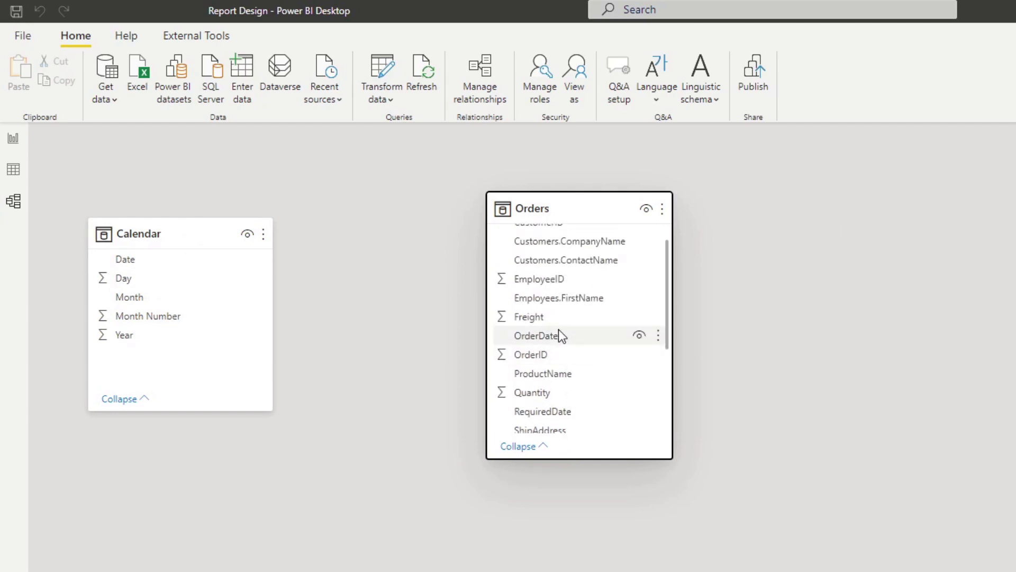
left_click_drag(196, 259, 537, 339)
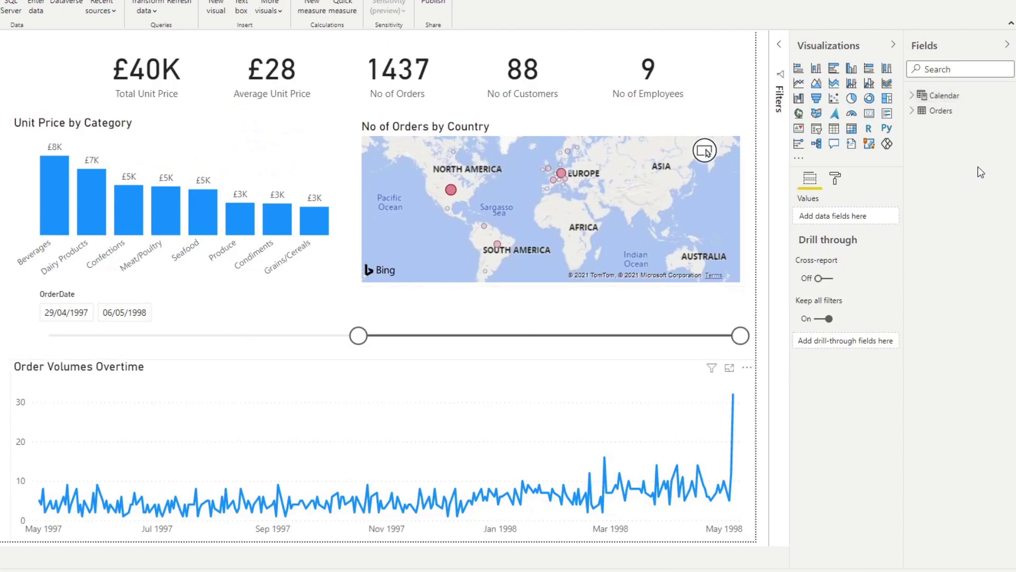
Replace OrderDate on the line chart's axis with Calendar Year, Month and Day.
left_click(913, 95)
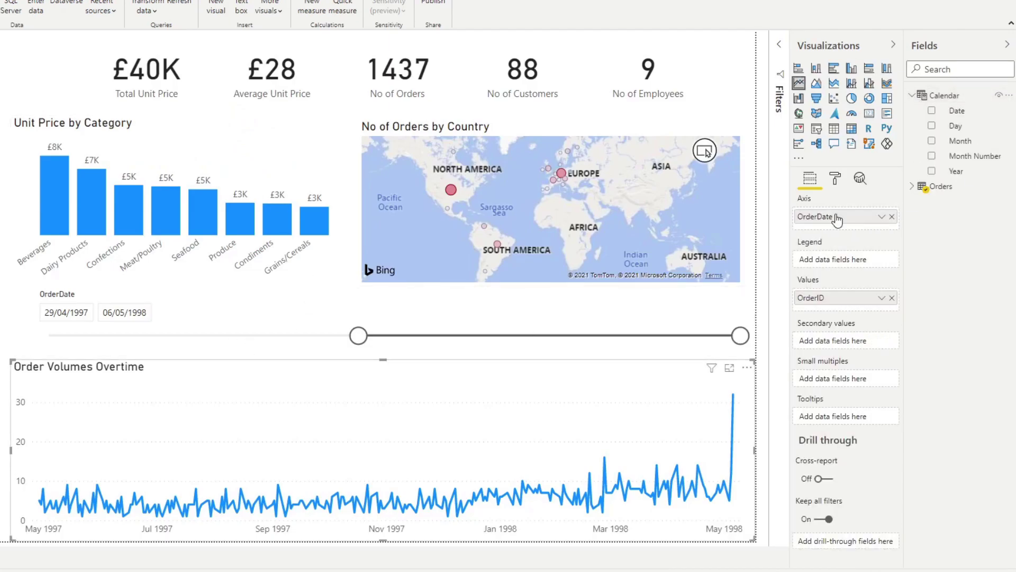
left_click_drag(953, 171, 847, 222)
left_click(892, 216)
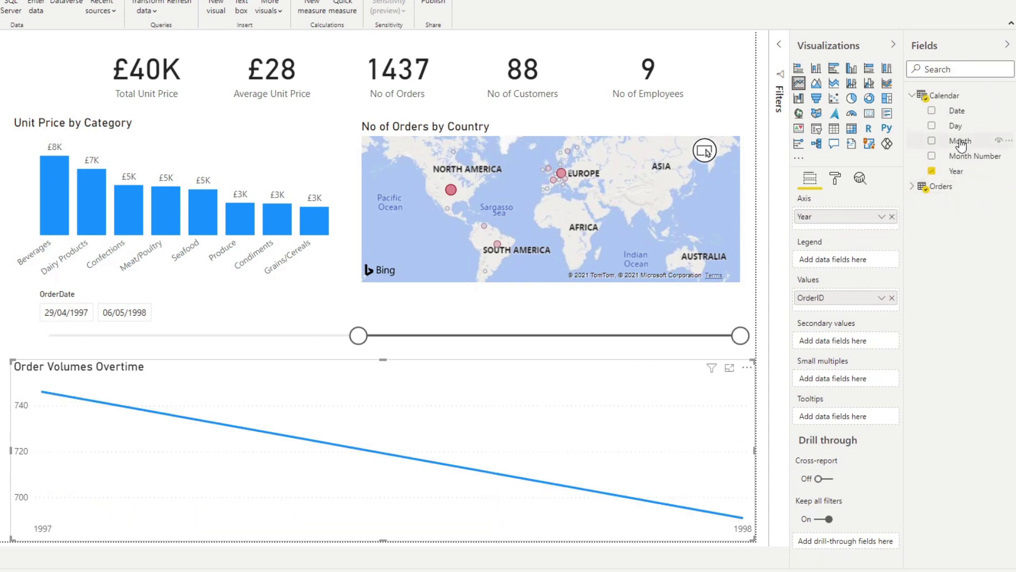
left_click_drag(961, 142, 857, 224)
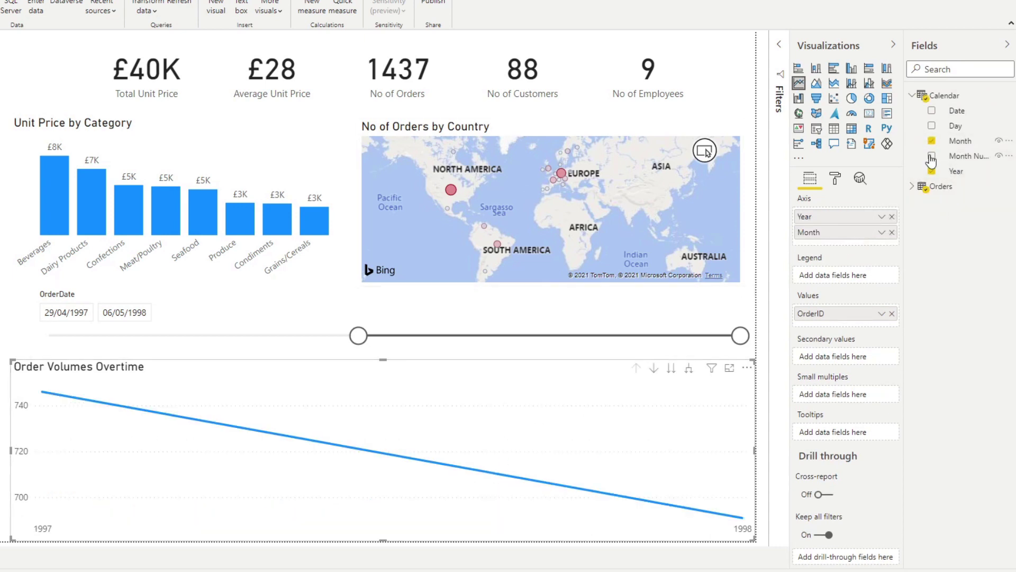
left_click_drag(964, 126, 873, 241)
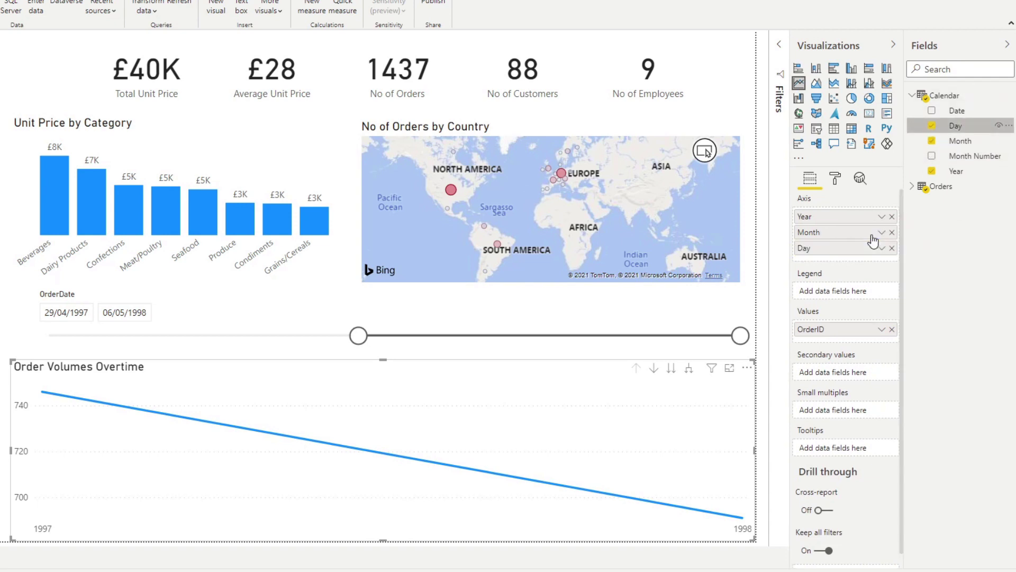
Expand the line chart down to monthly and daily points, then drill back up to months.
left_click(689, 370)
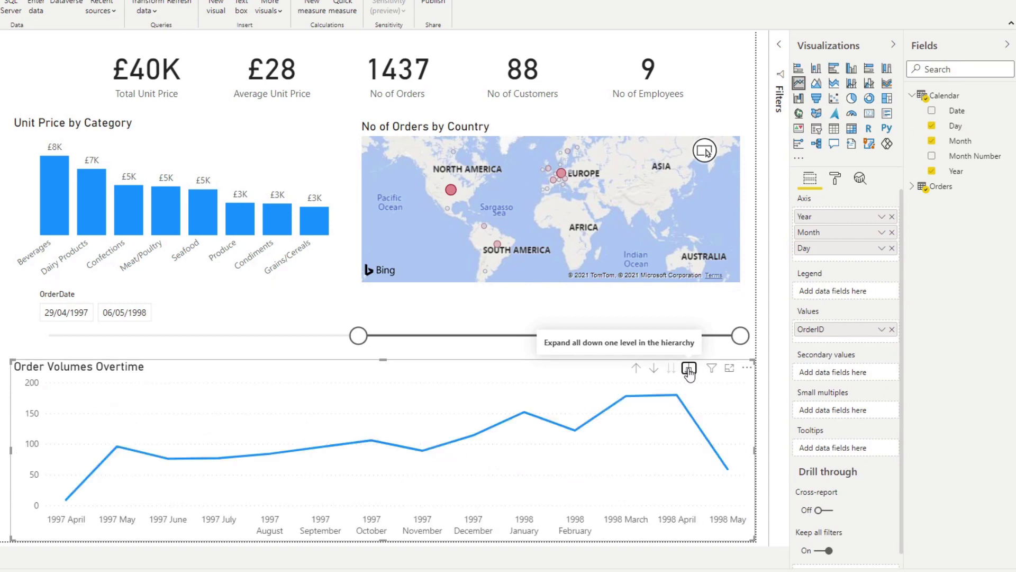
left_click(689, 370)
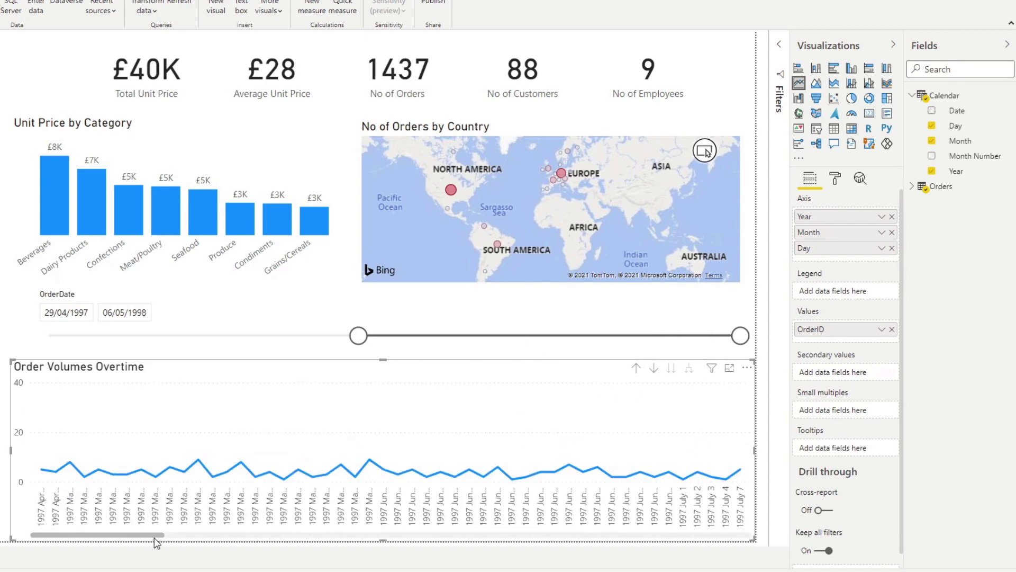
left_click_drag(154, 537, 703, 537)
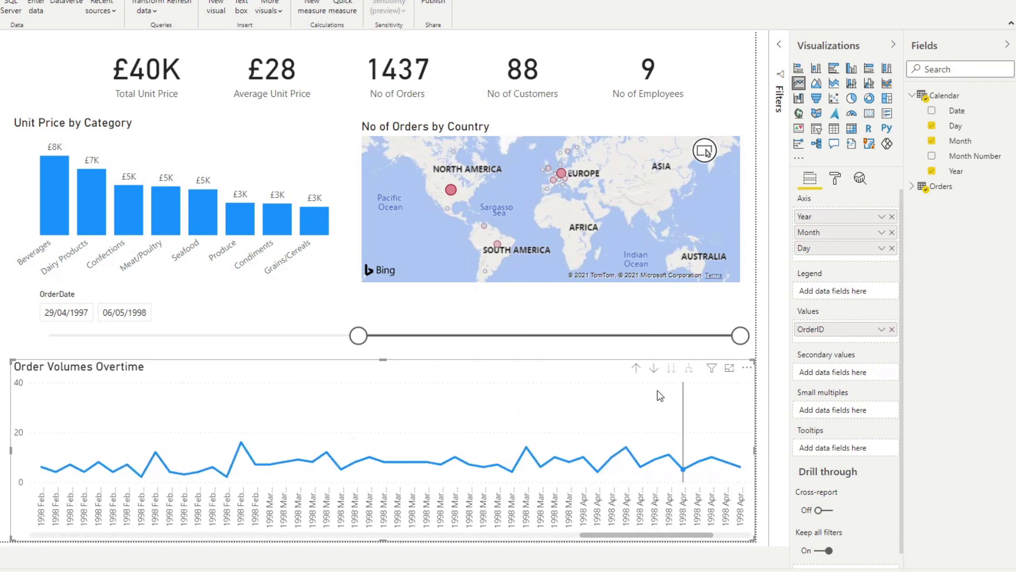
left_click(636, 369)
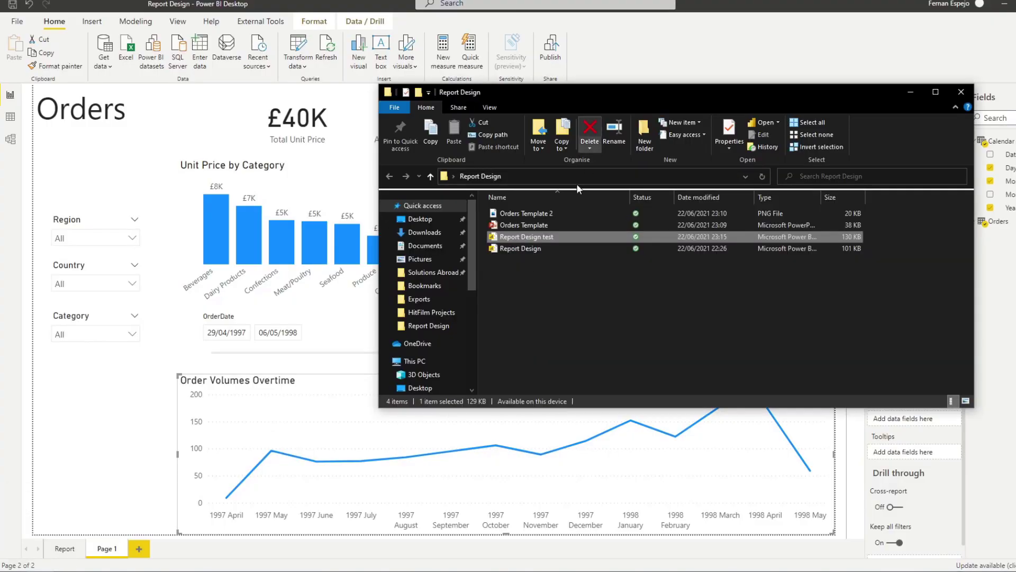
double_click(532, 214)
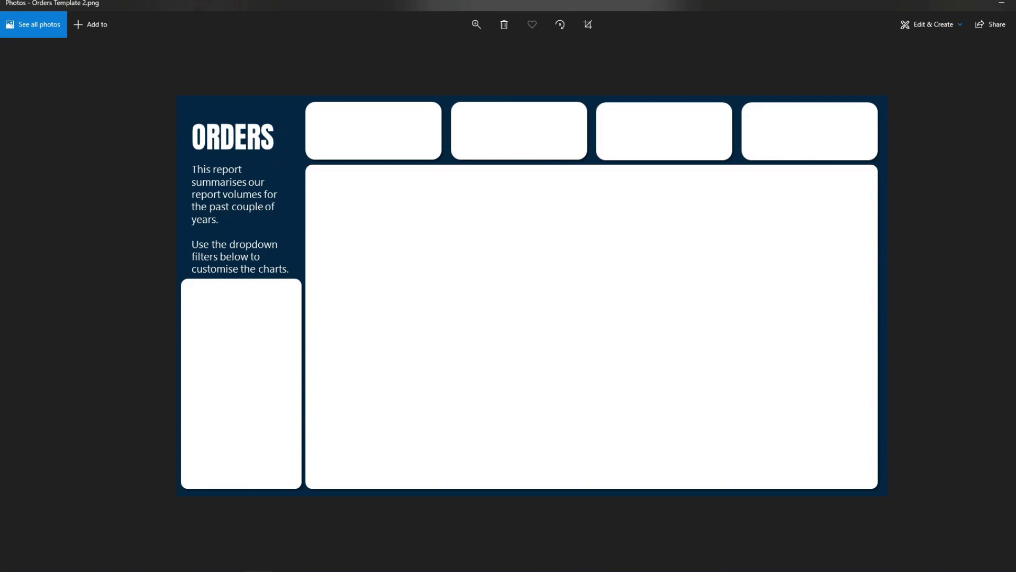
key("alt+F4")
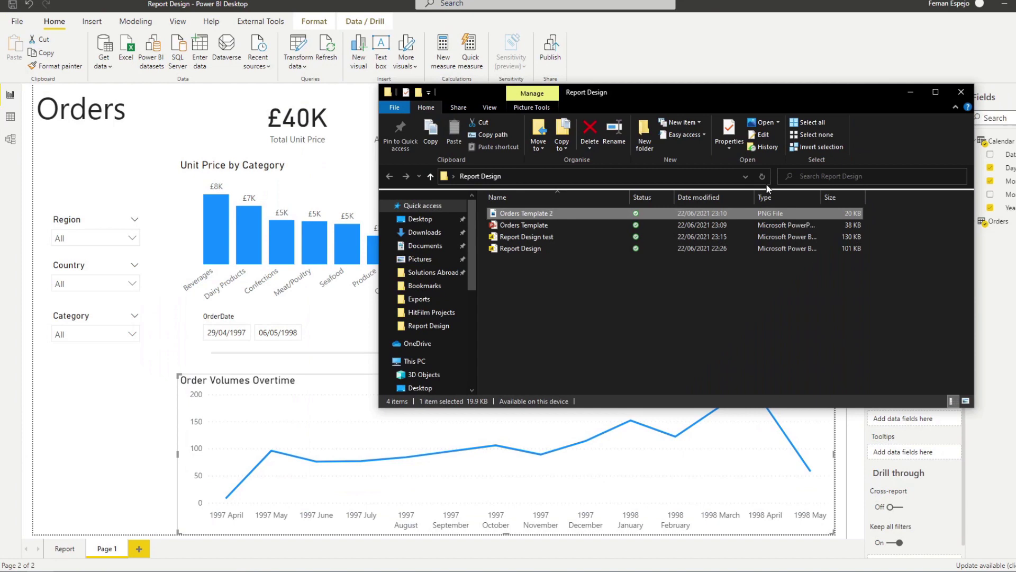
Open Orders Template in PowerPoint and inspect its white panel, ORDERS title and description box.
double_click(542, 225)
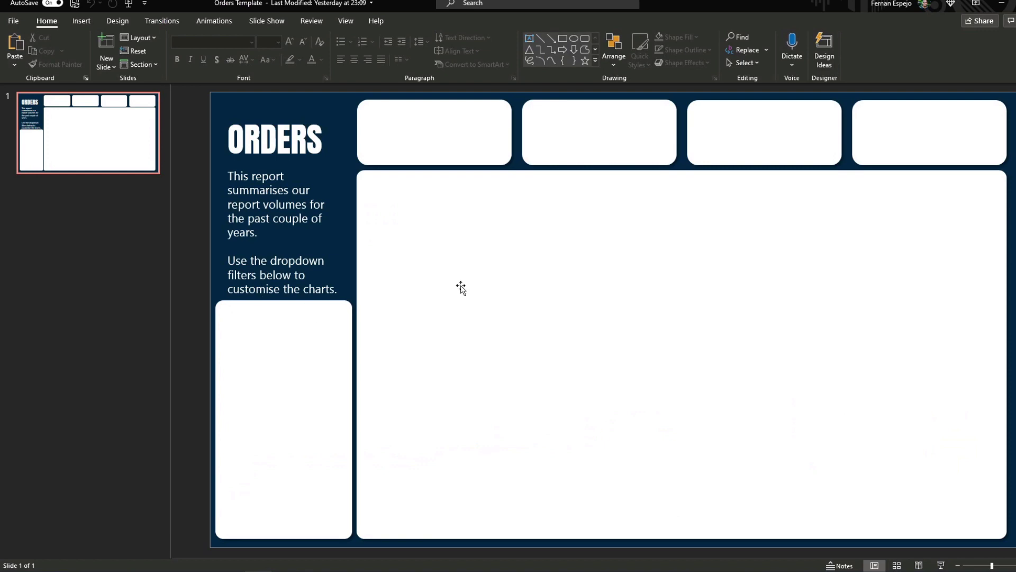
left_click(462, 288)
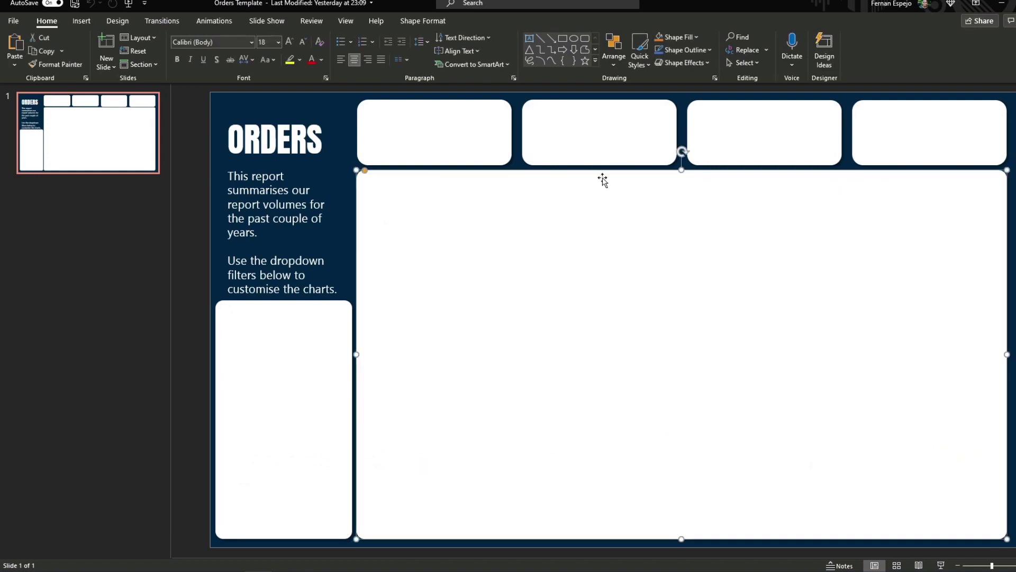
left_click(286, 149)
left_click(282, 242)
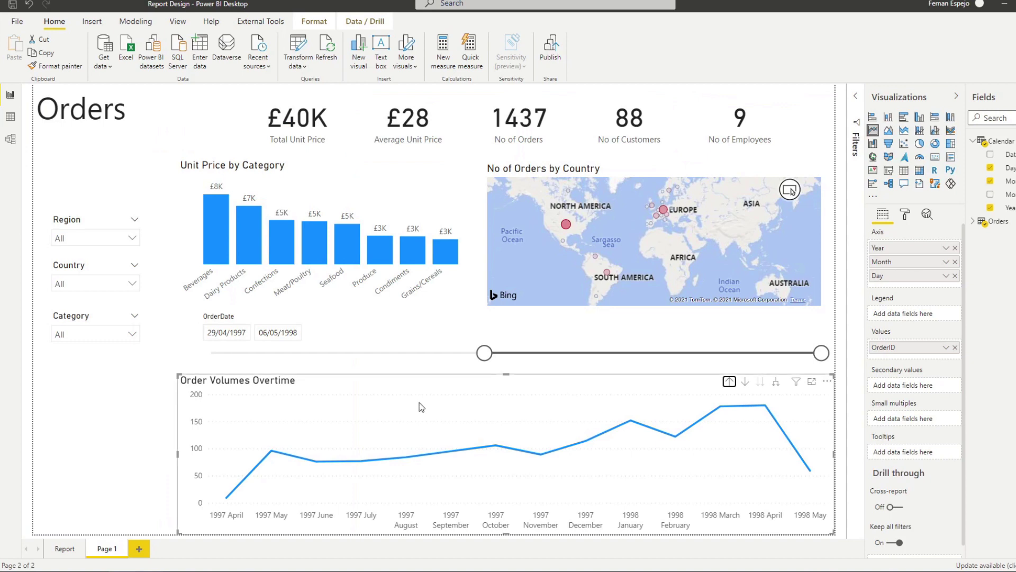
Set the page background to the Orders Template 2 image at 0% transparency.
left_click(906, 214)
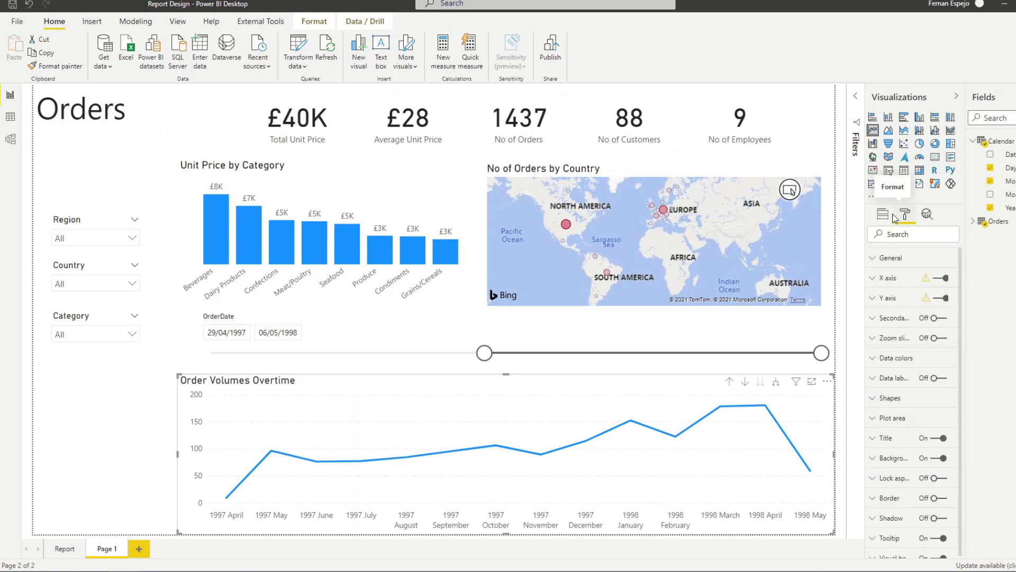
left_click(824, 203)
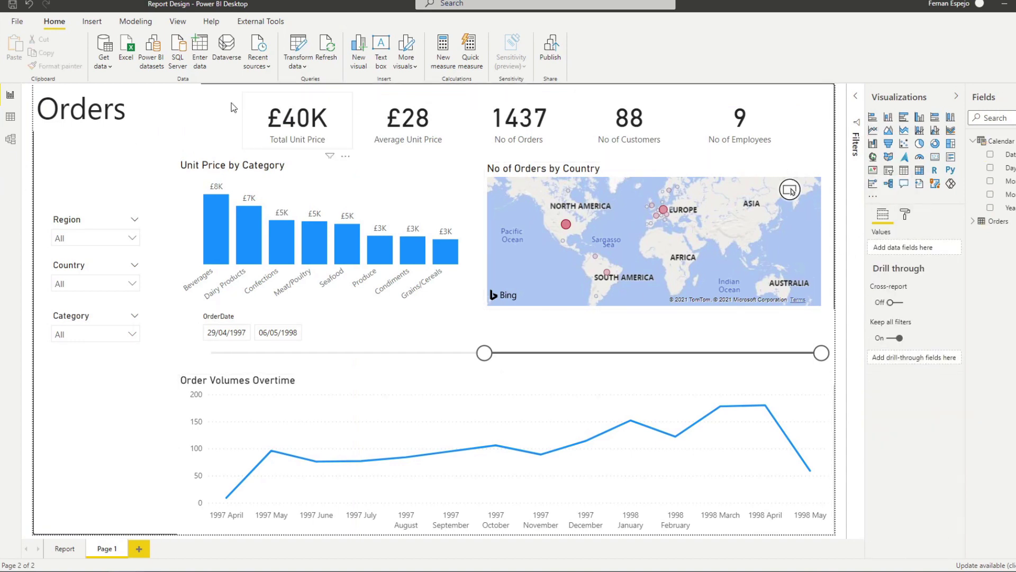
left_click(905, 214)
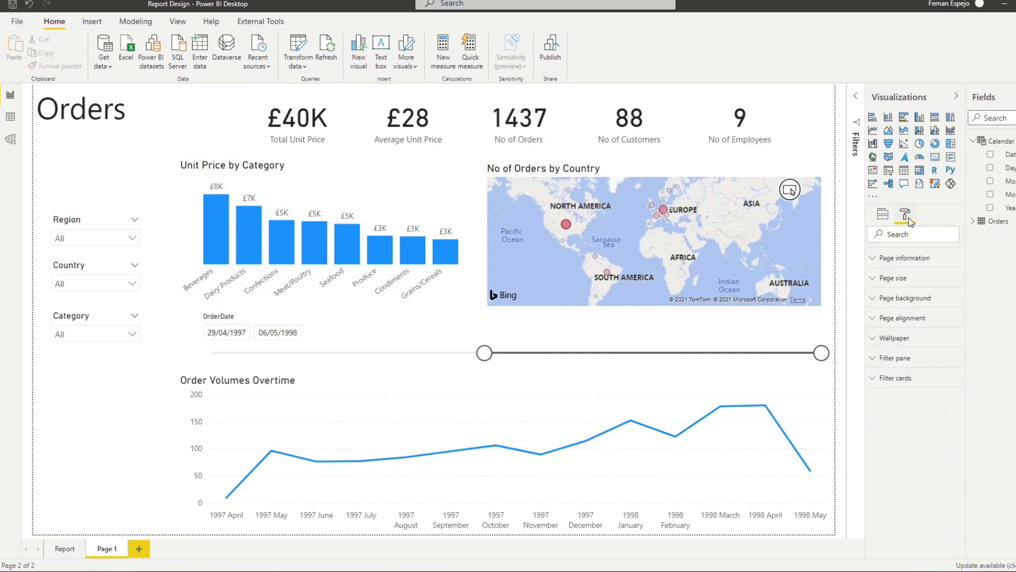
left_click(906, 299)
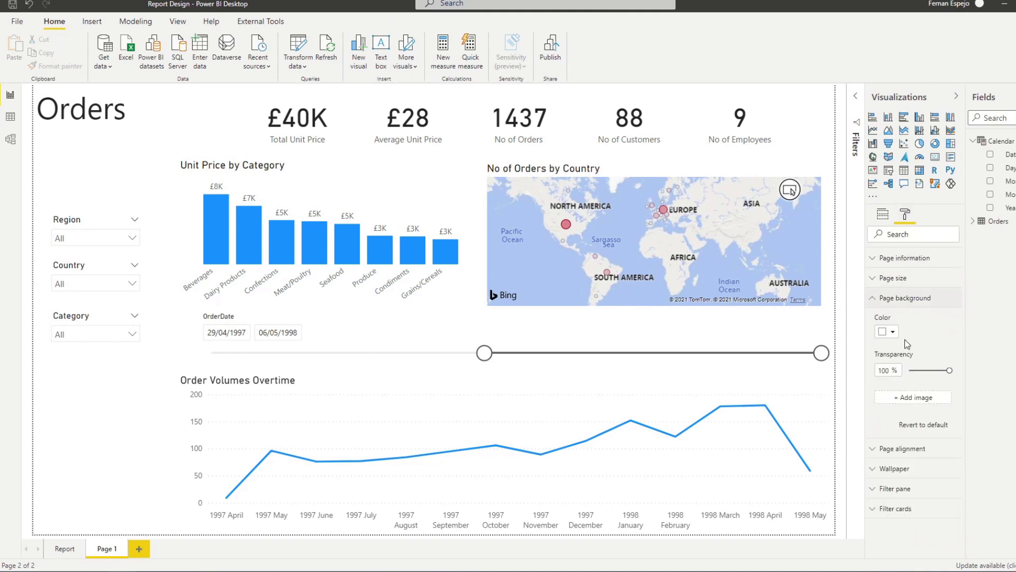
left_click(910, 396)
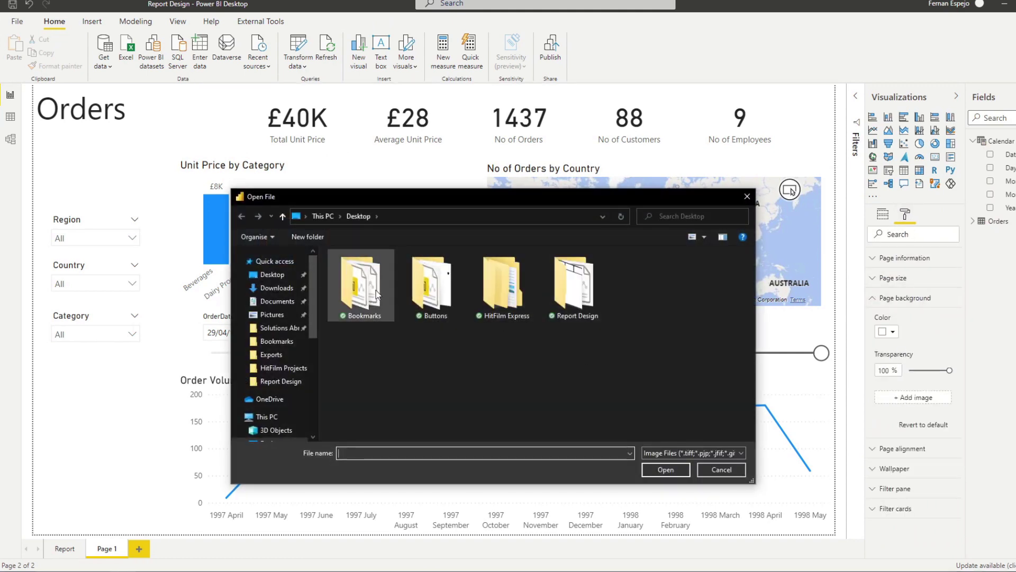
double_click(560, 304)
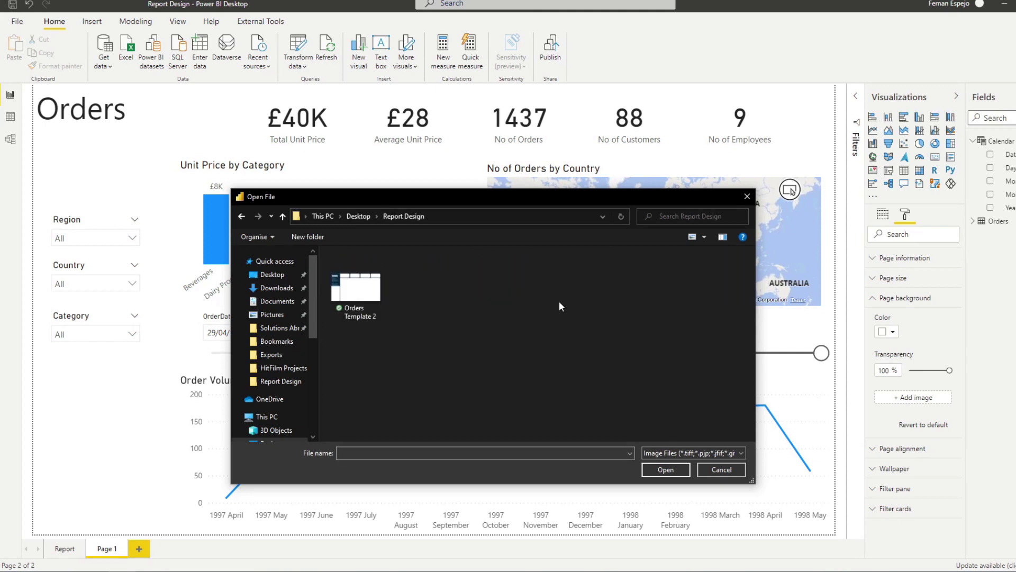
double_click(355, 290)
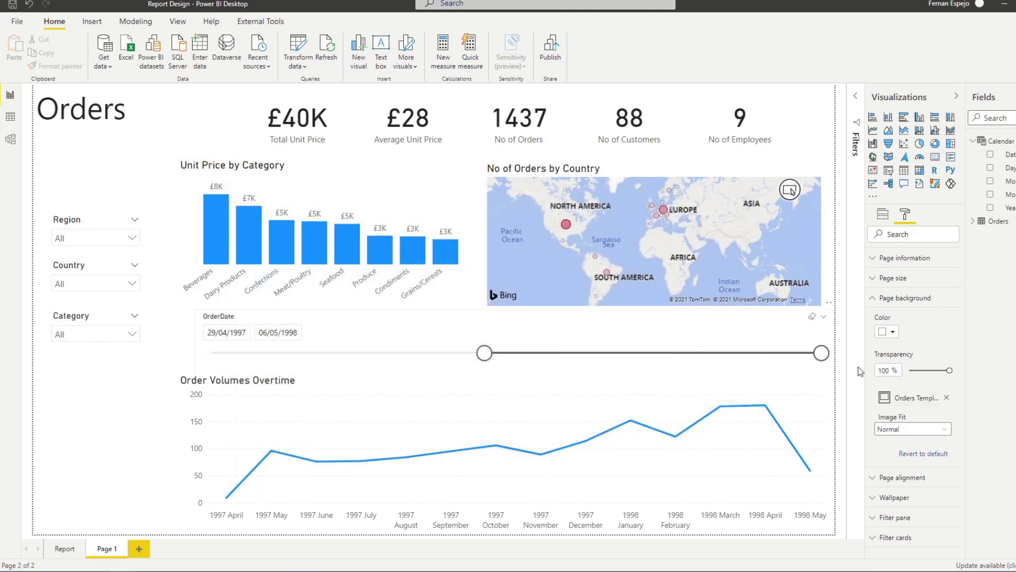
left_click_drag(914, 372, 903, 374)
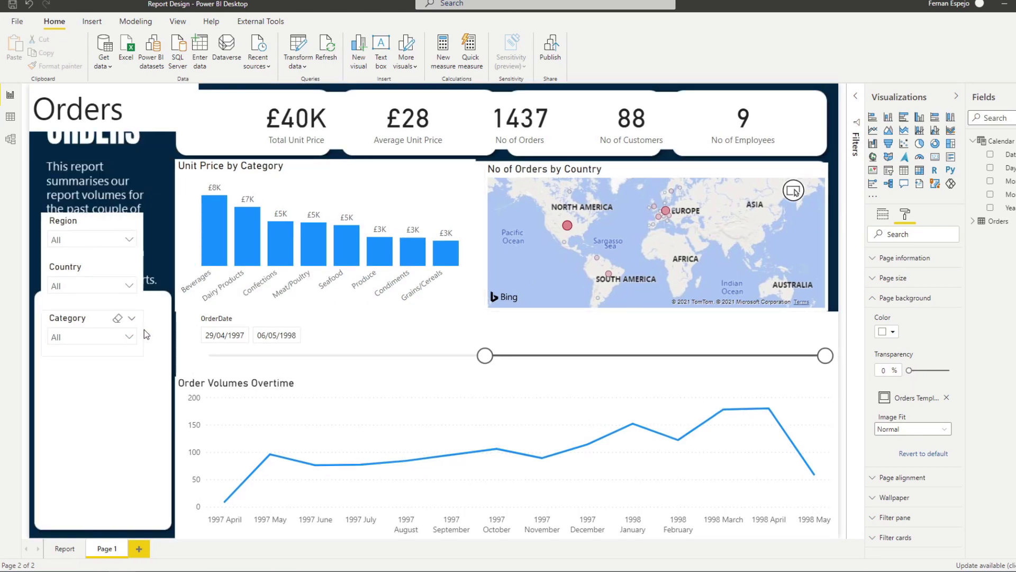
Select the Category slicer for repositioning, glance at the Report page, and return to Page 1.
left_click(167, 417)
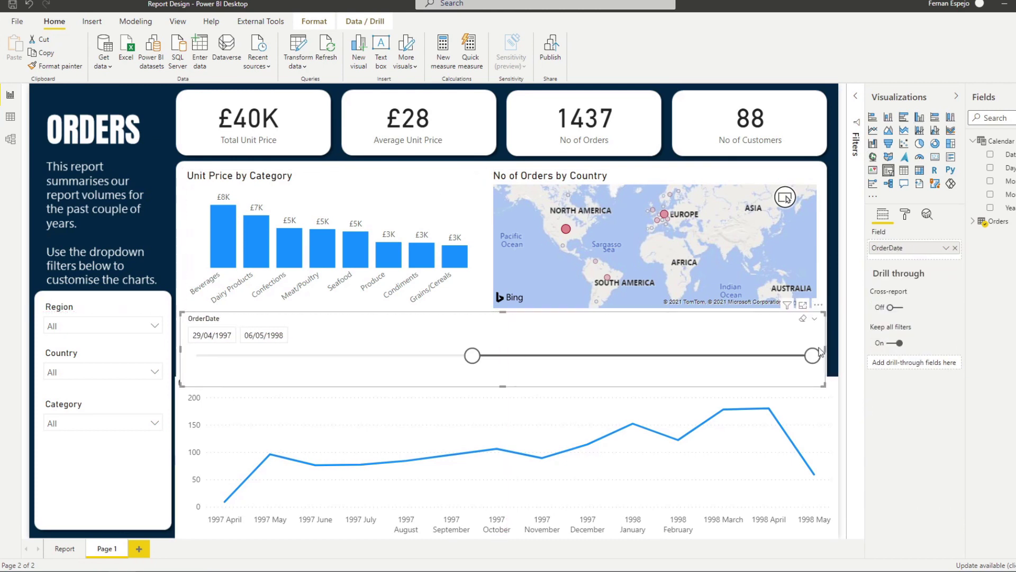
left_click(63, 549)
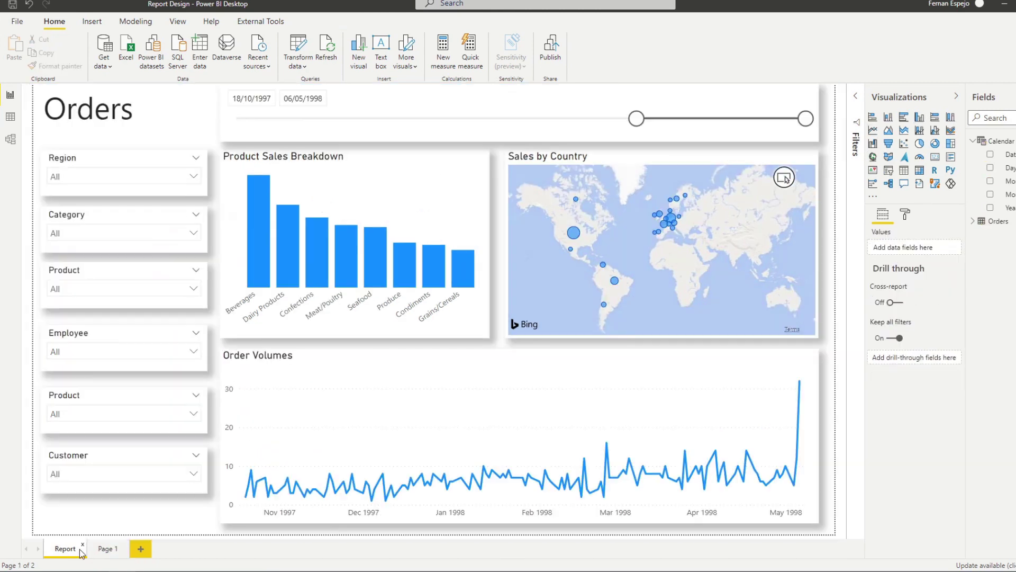
left_click(108, 549)
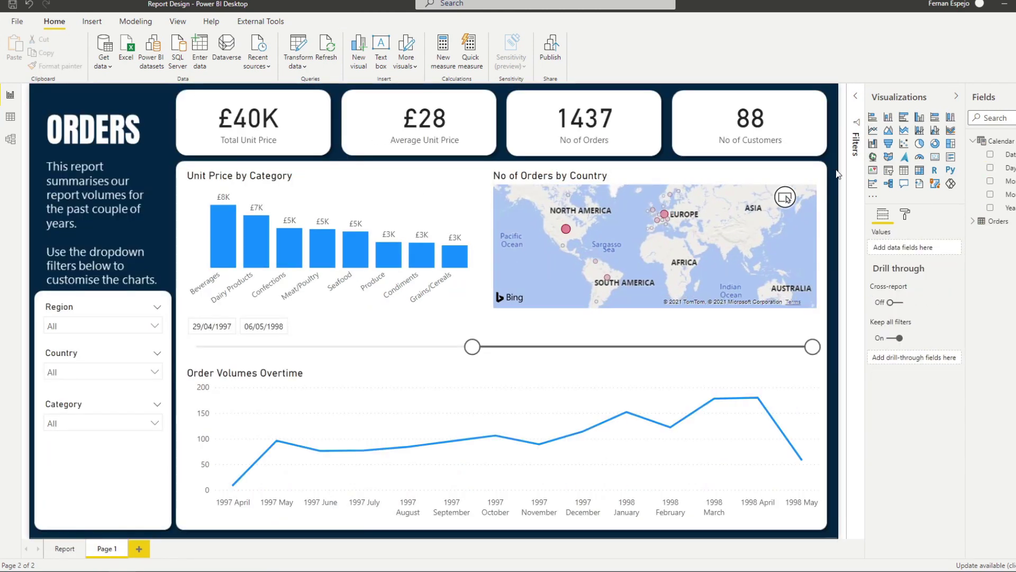